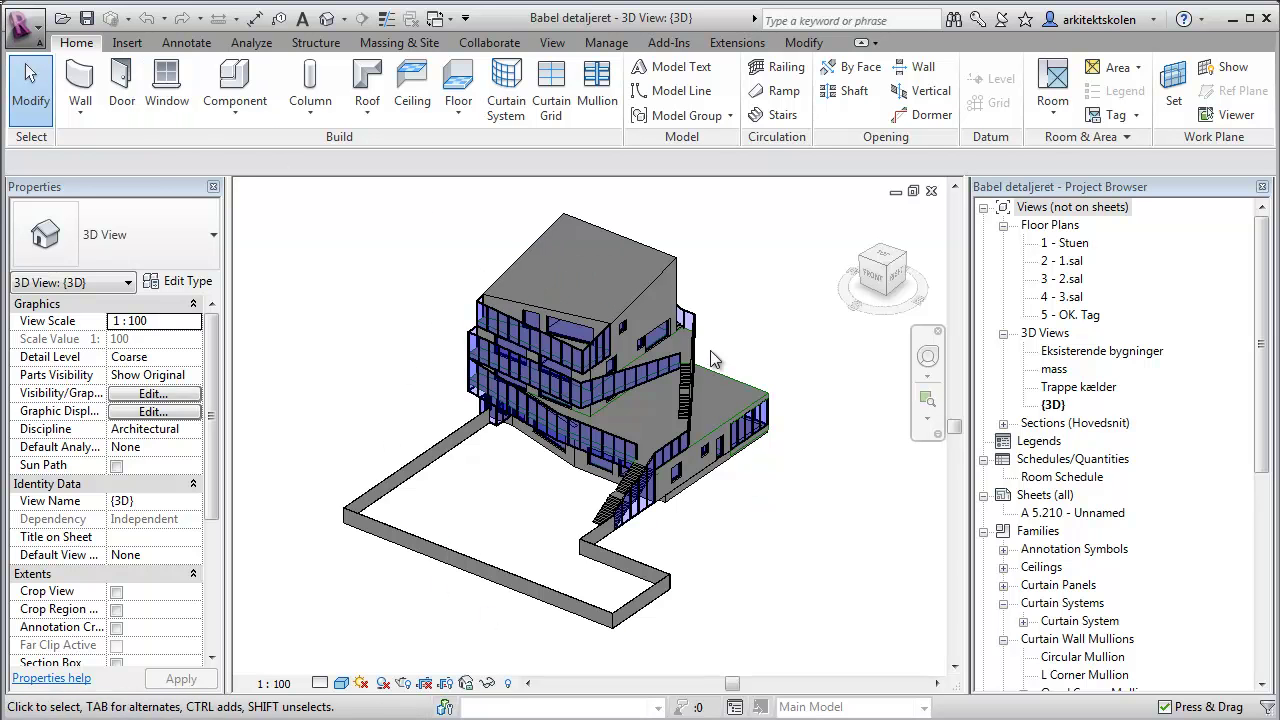
- Export the 3D view as the DXF file Babeldetaljeret-3DView-{3D} to the 3 - DATASETS folder, using the AutoCAD 2010 DXF format
left_click(24, 24)
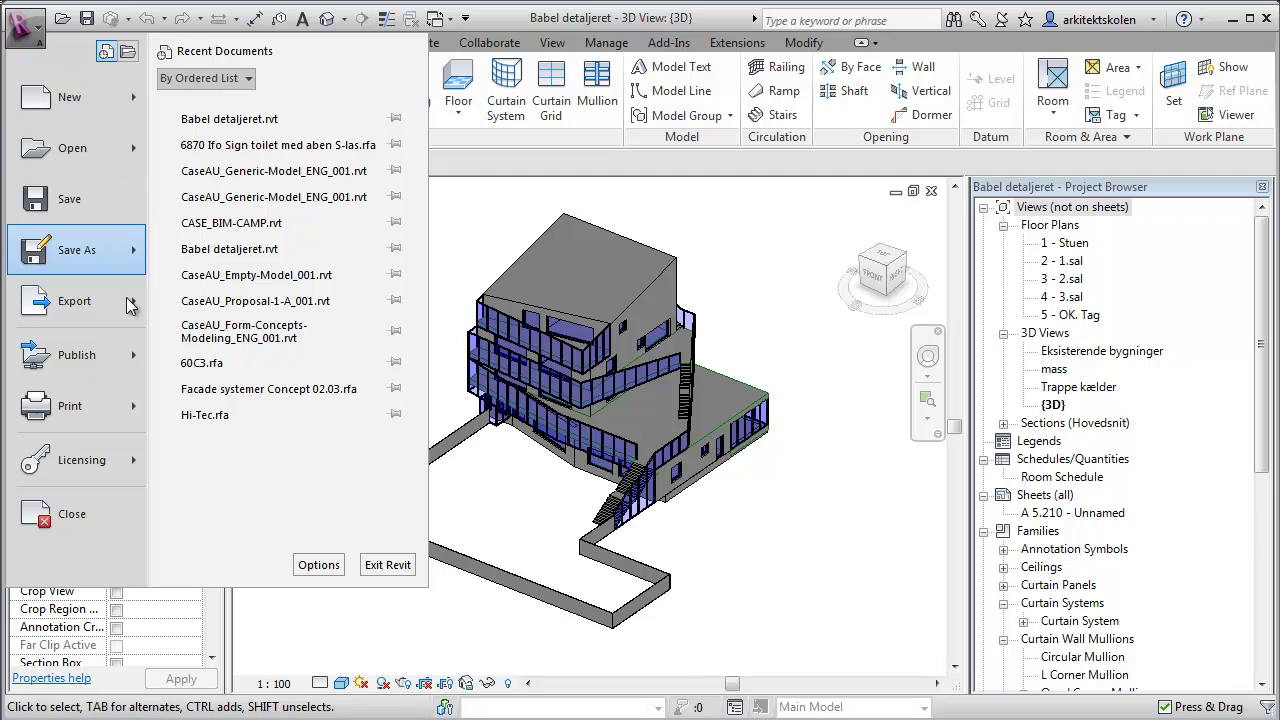
mouse_move(75, 300)
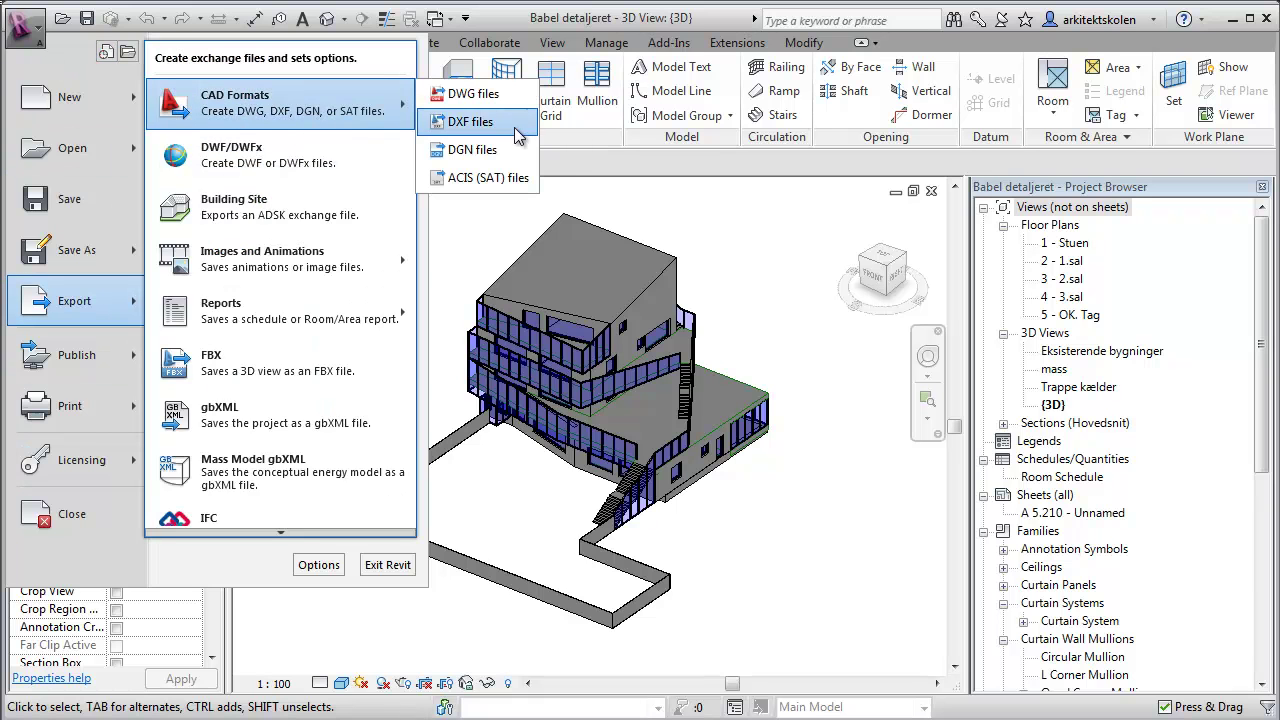
left_click(554, 461)
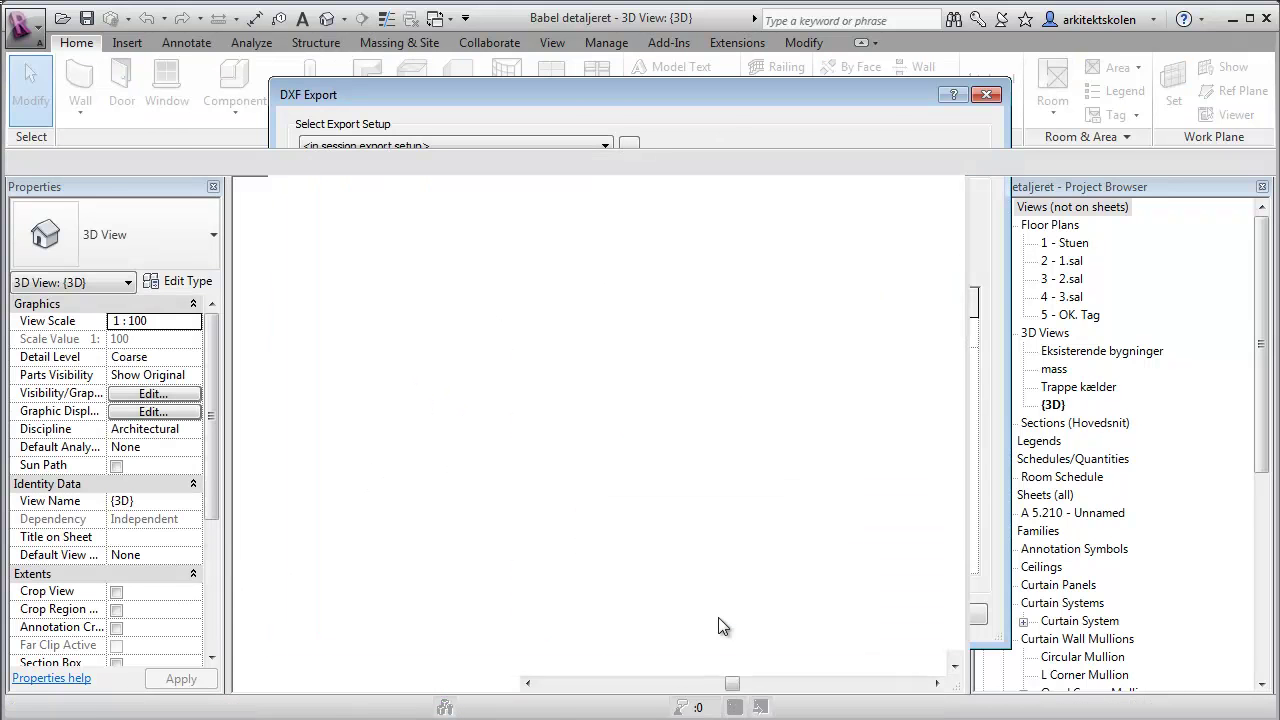
left_click(718, 617)
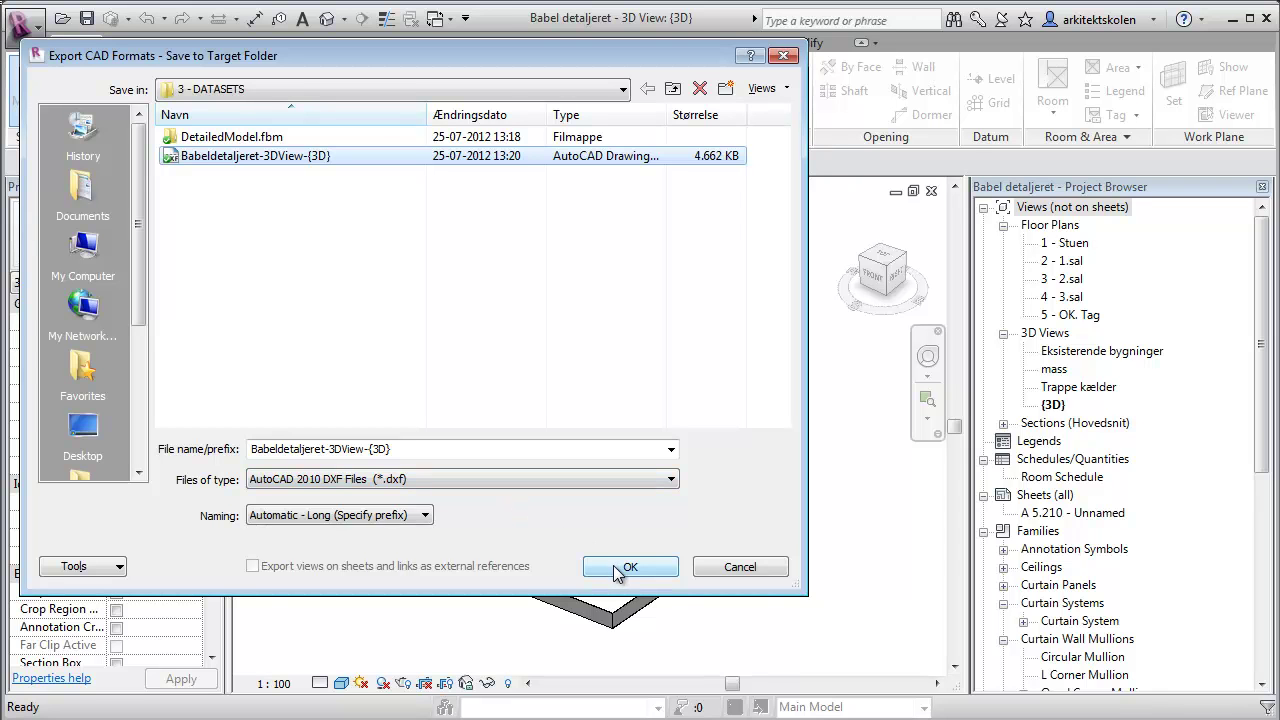
left_click(314, 157)
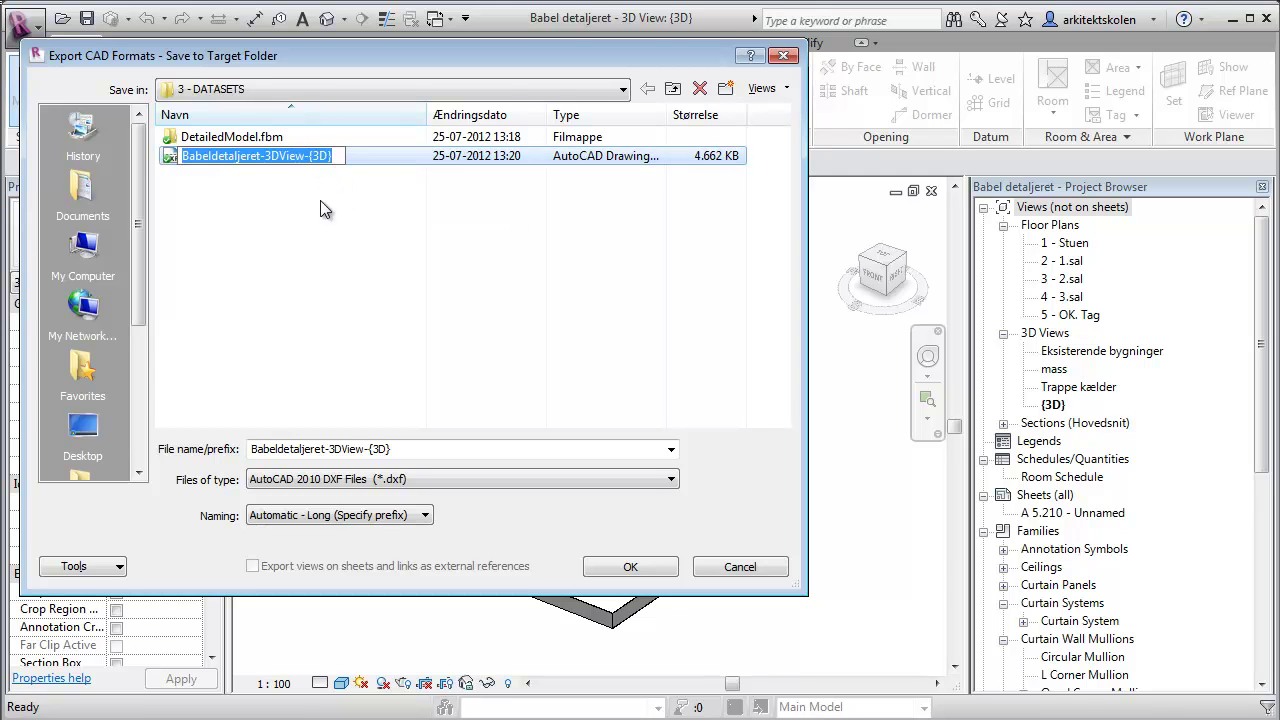
left_click(311, 172)
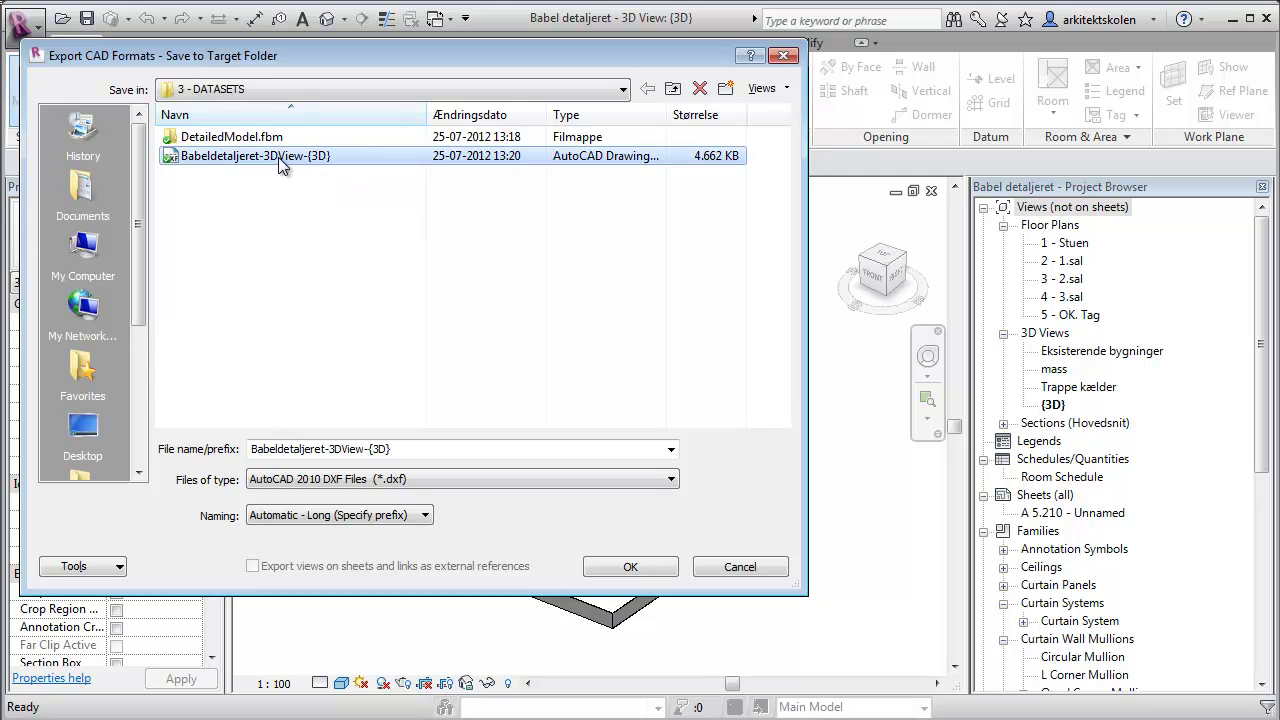
left_click(630, 566)
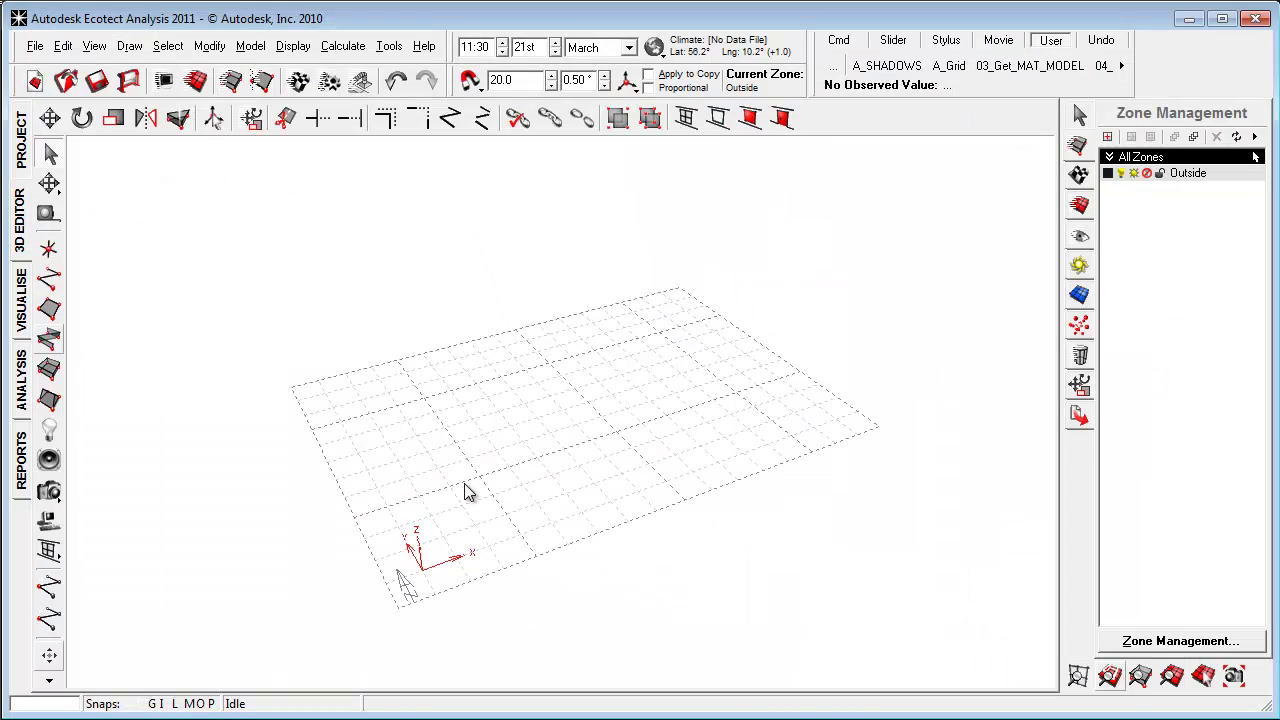
- Switch to Autodesk Ecotect Analysis and open the importer for 3D CAD geometry
right_click_drag(486, 491, 520, 430)
left_click(35, 46)
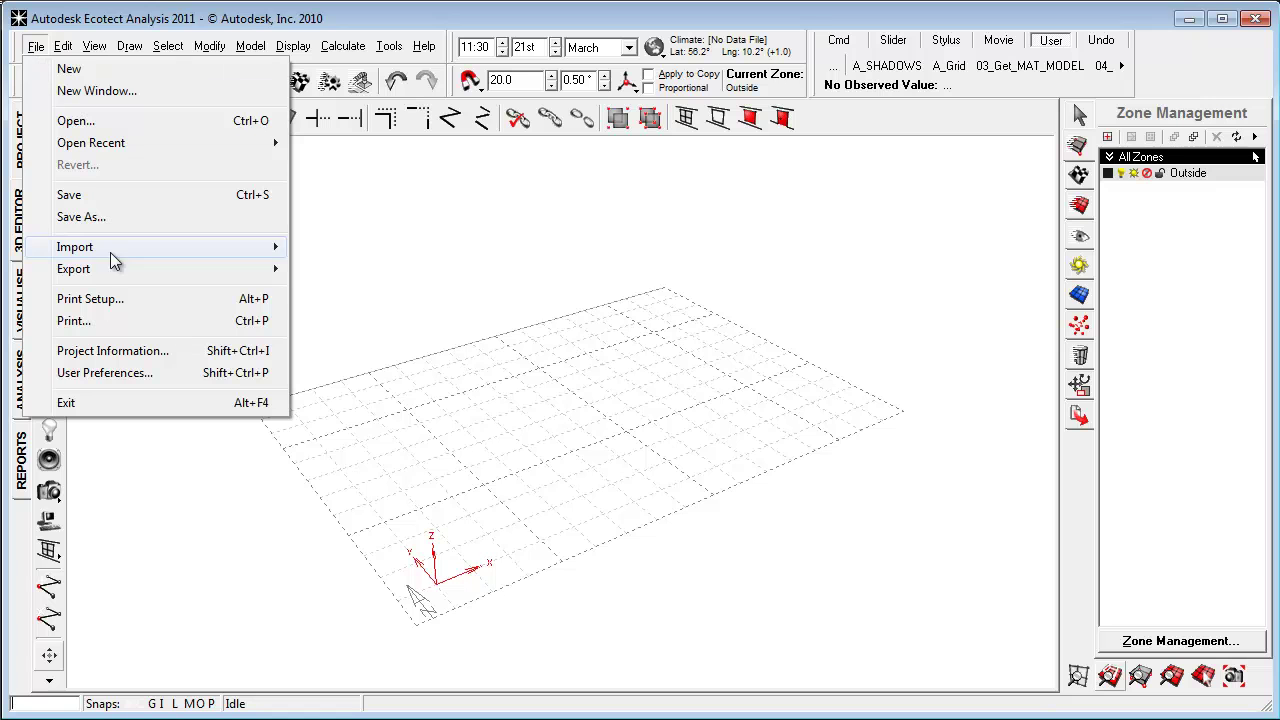
mouse_move(113, 250)
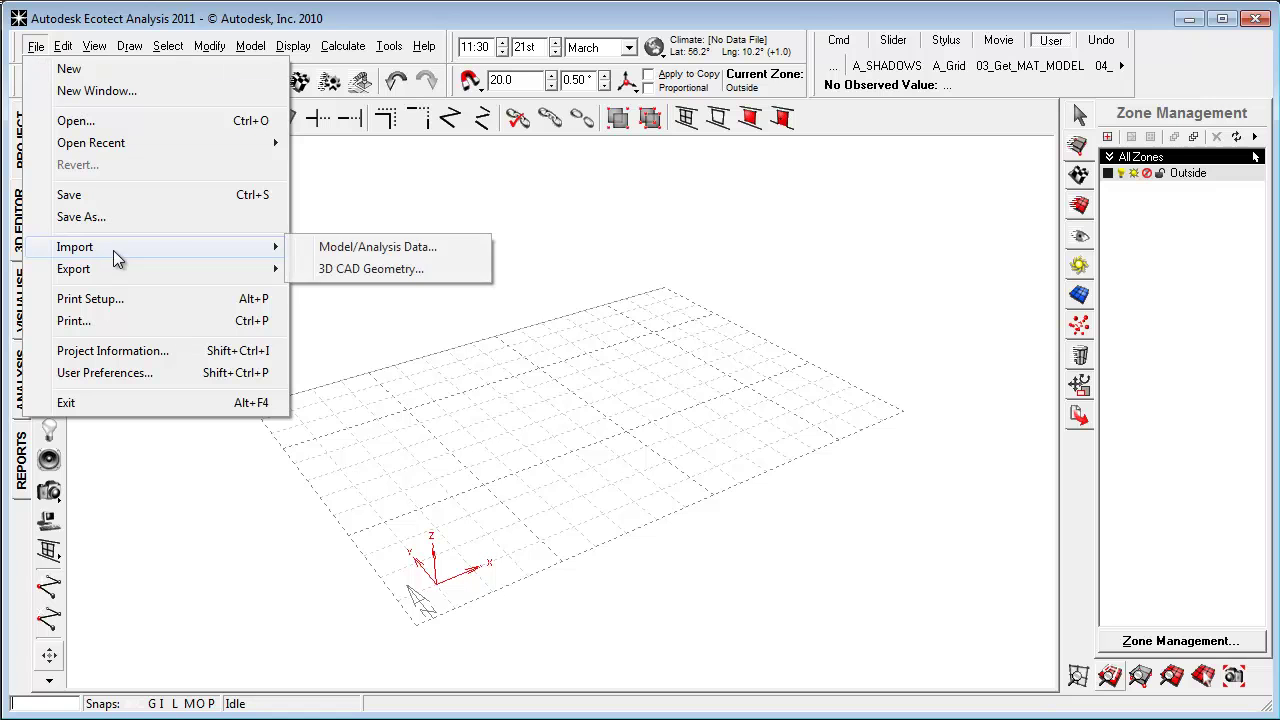
left_click(426, 270)
left_click(610, 114)
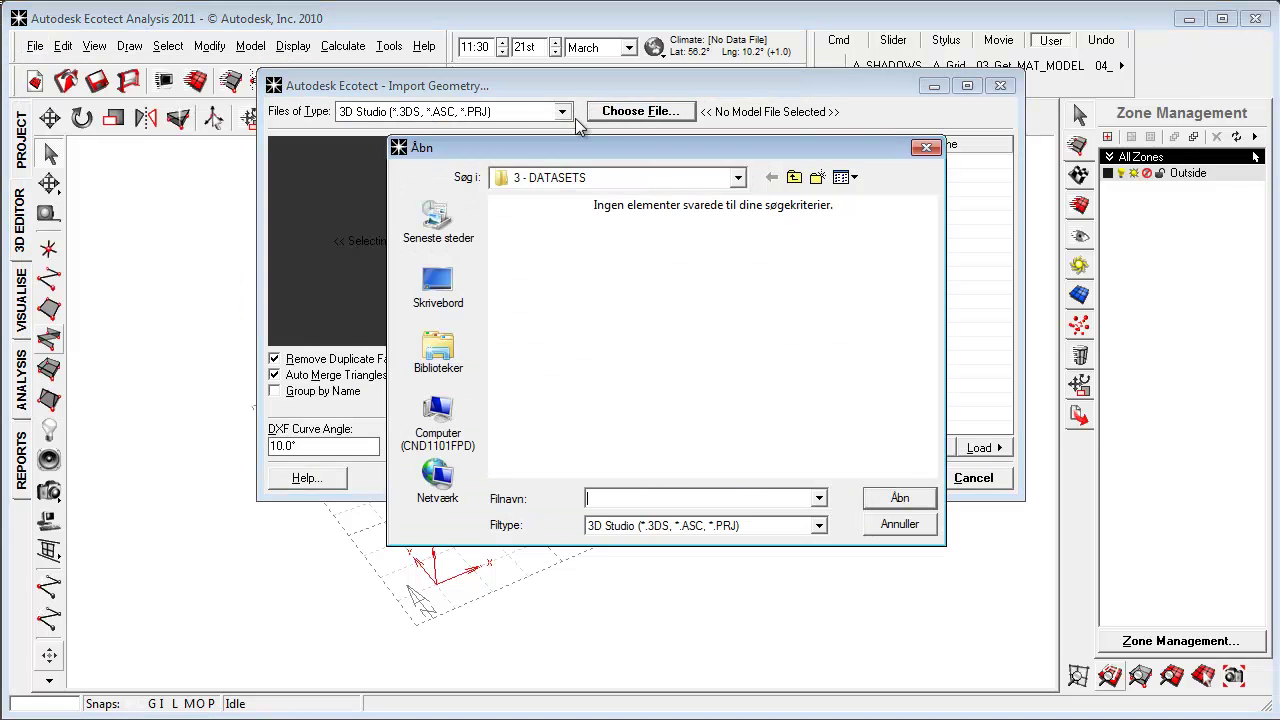
key("Escape")
- Set the import file type to DXF and load Babeldetaljeret-3DView-{3D}.dxf from the 3 - DATASETS folder
left_click(490, 111)
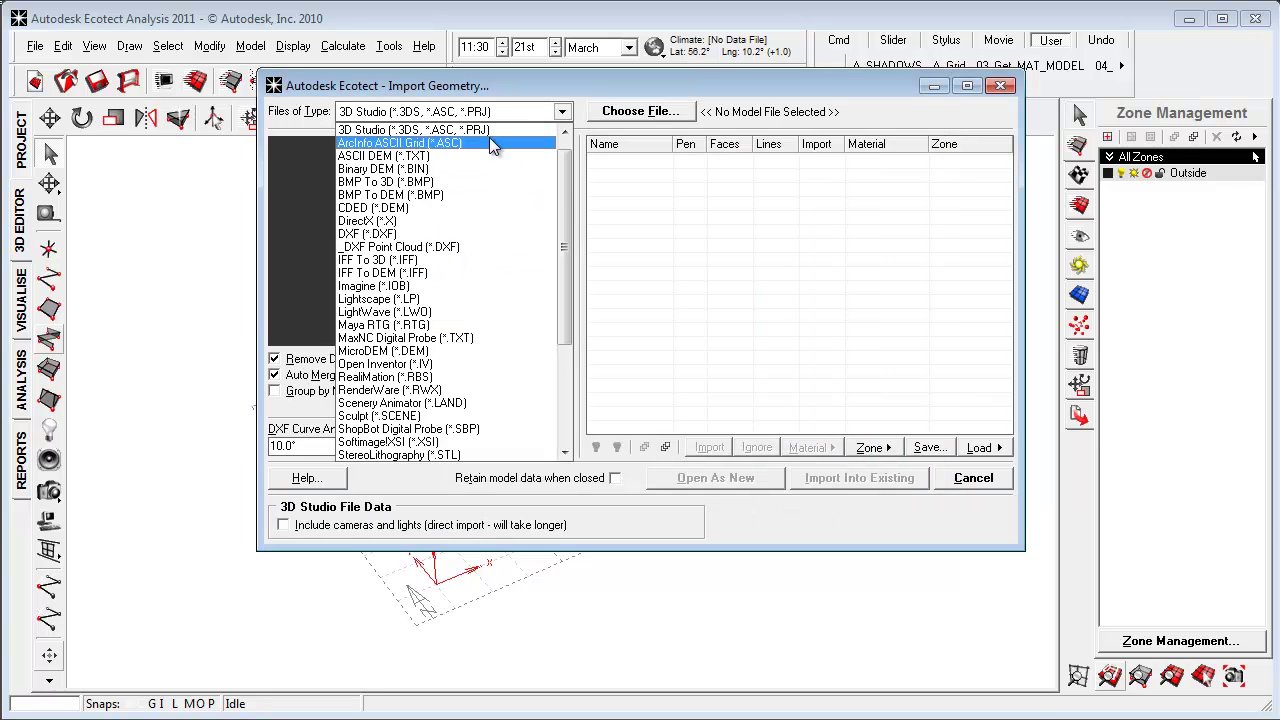
scroll(425, 390, "down", 3)
scroll(425, 425, "up", 4)
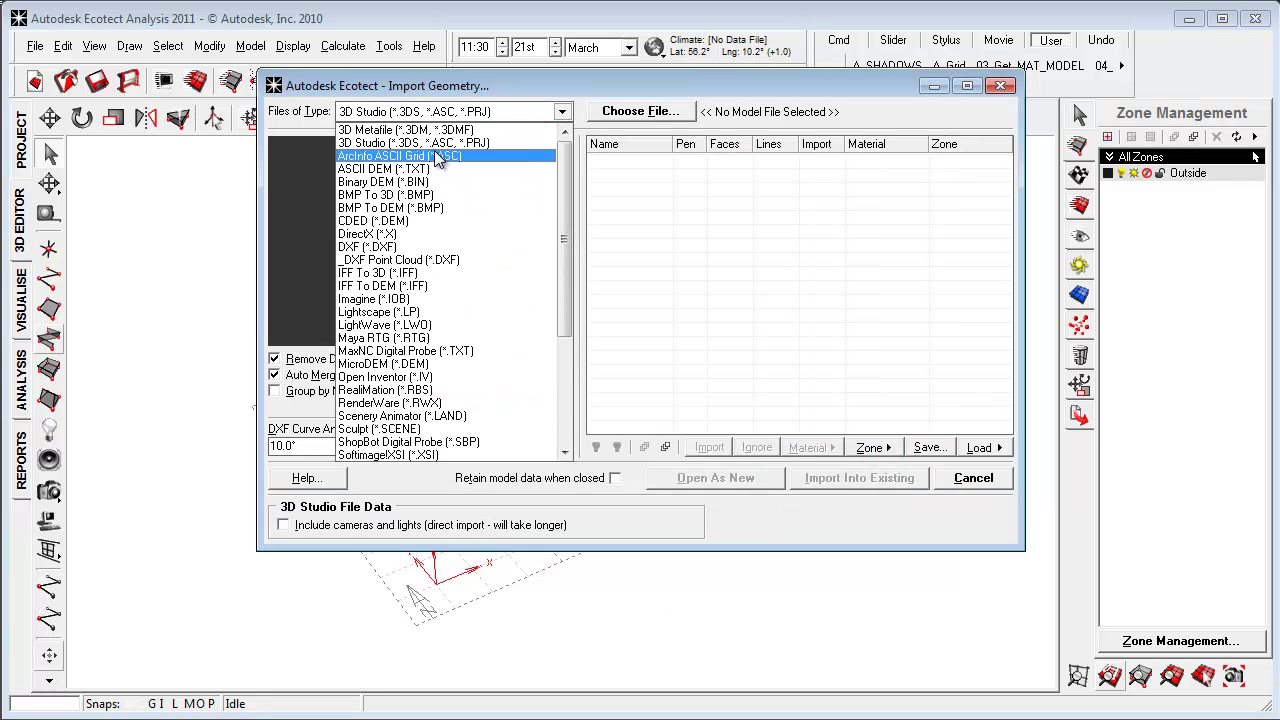
left_click(408, 248)
left_click(630, 112)
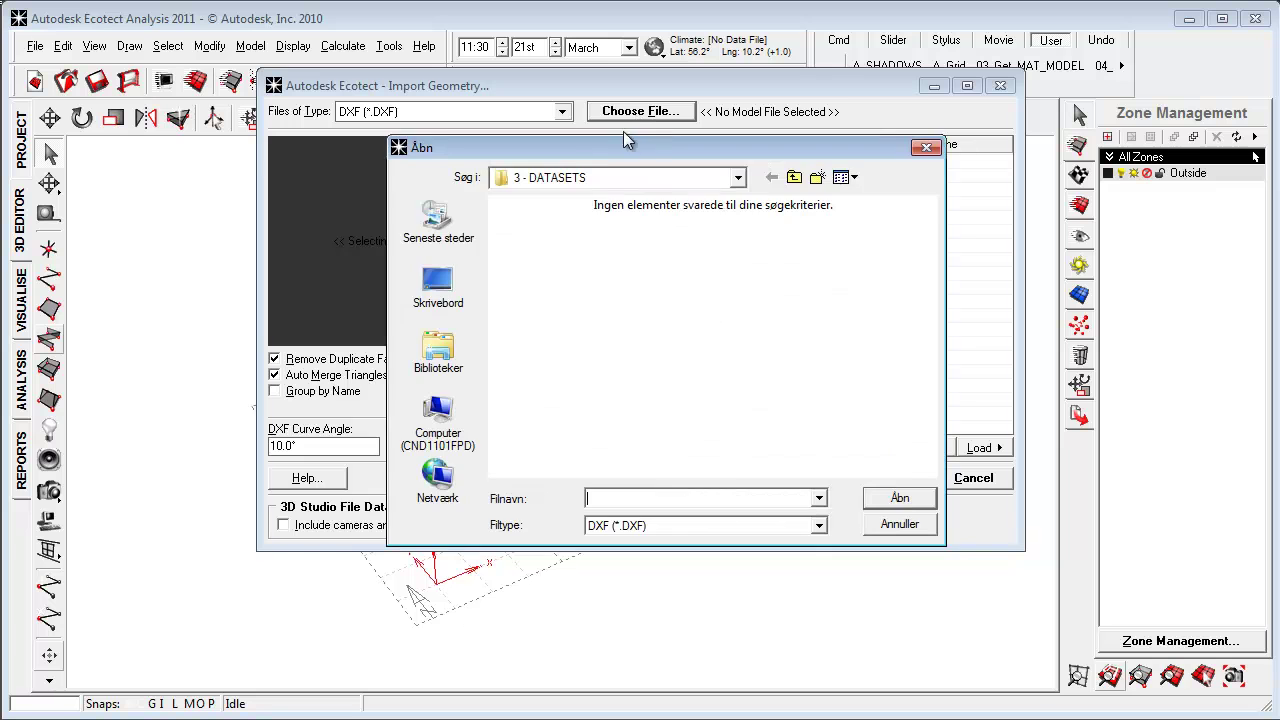
left_click(588, 248)
left_click(900, 498)
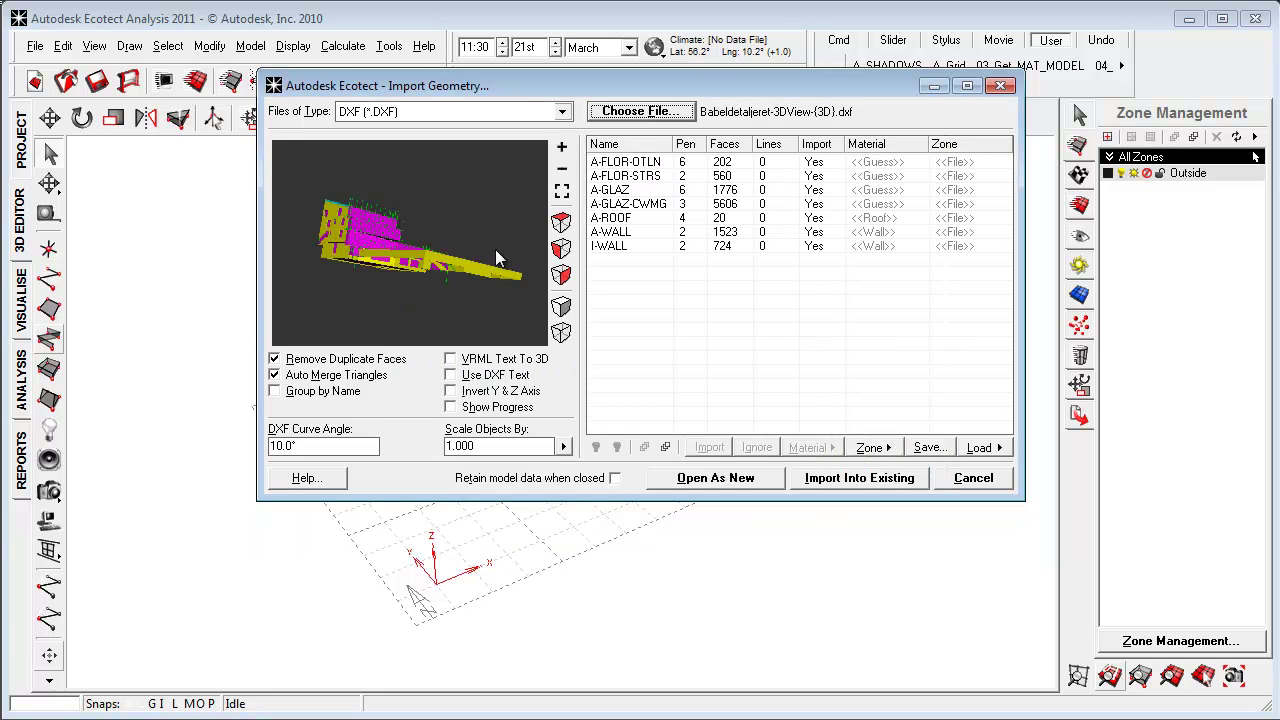
- Inspect the model preview, isolate the A-FLOR-OTLN layer in it and set that layer's material to Floor
left_click_drag(495, 249, 341, 261)
left_click_drag(463, 270, 407, 290)
left_click(719, 164)
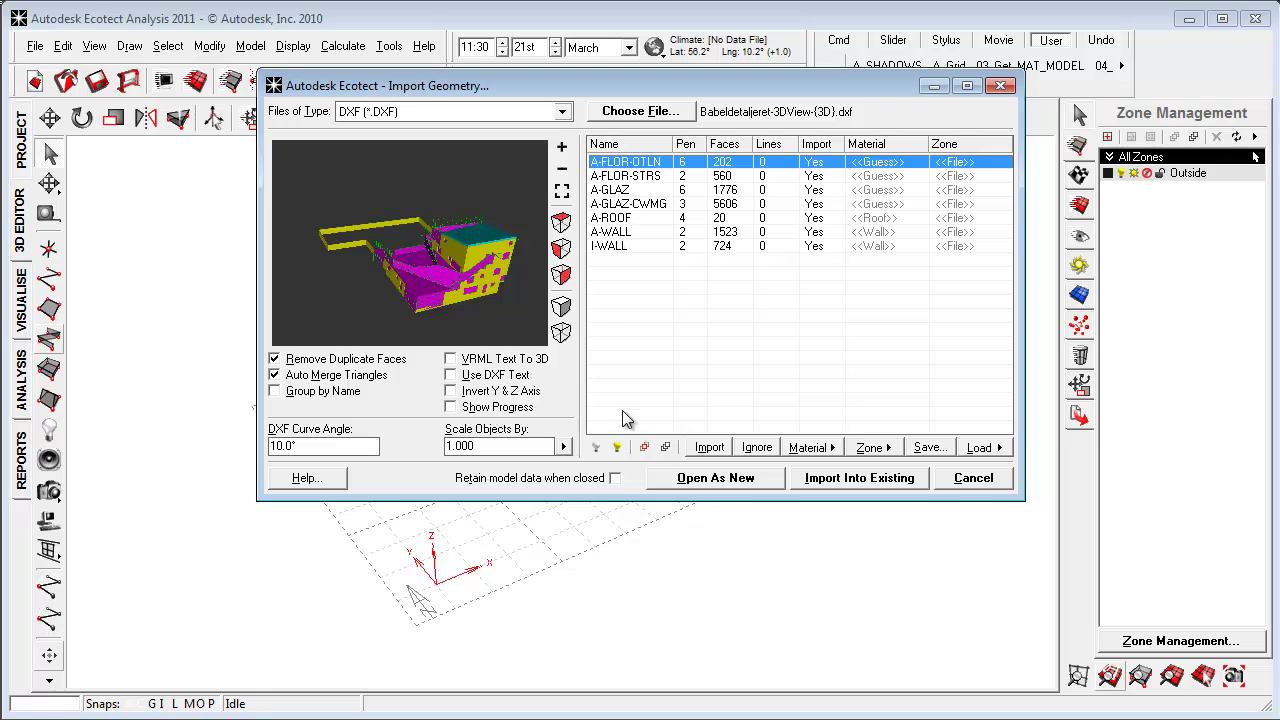
left_click(645, 449)
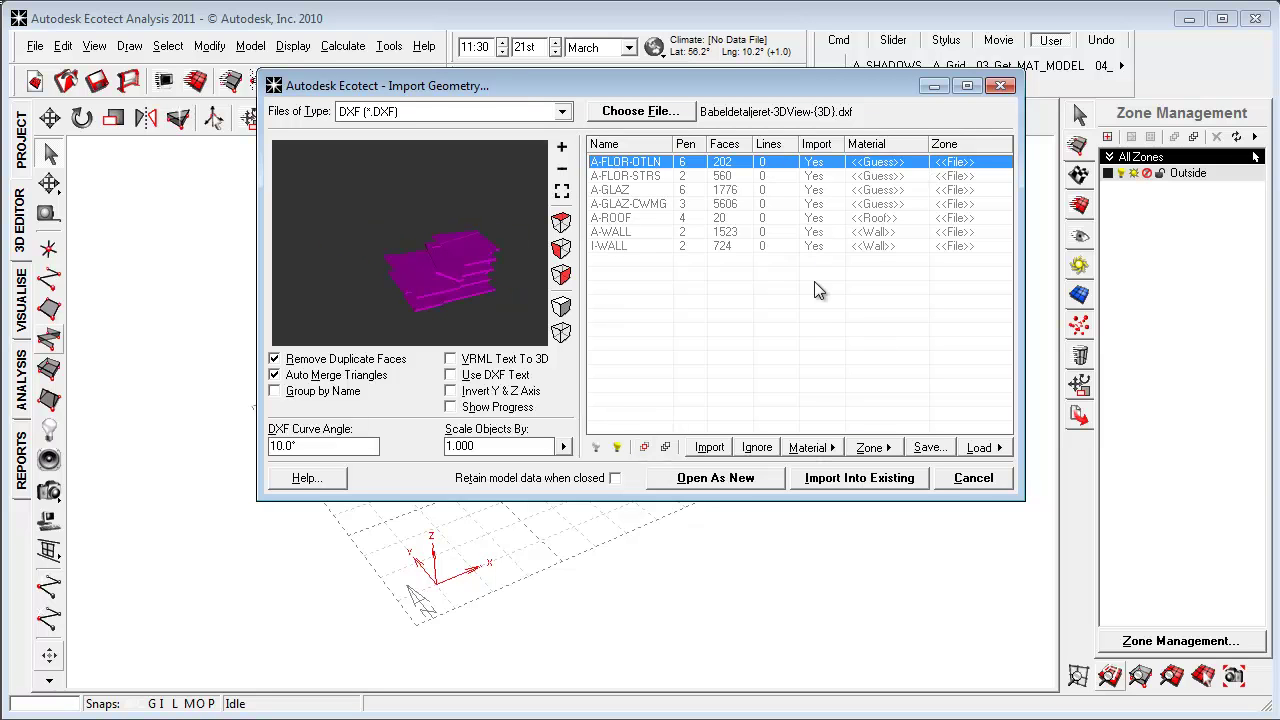
left_click(810, 450)
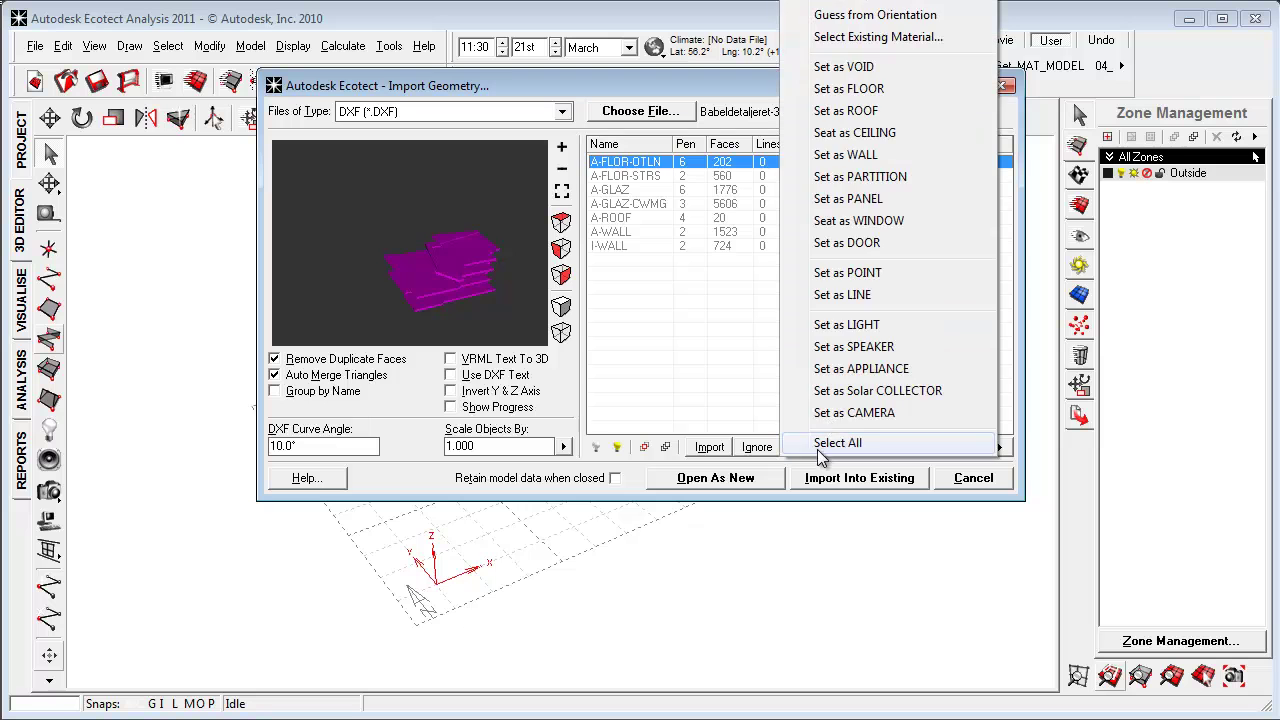
left_click(908, 117)
- Set the material of the A-FLOR-STRS stairs layer to Partition
left_click(852, 181)
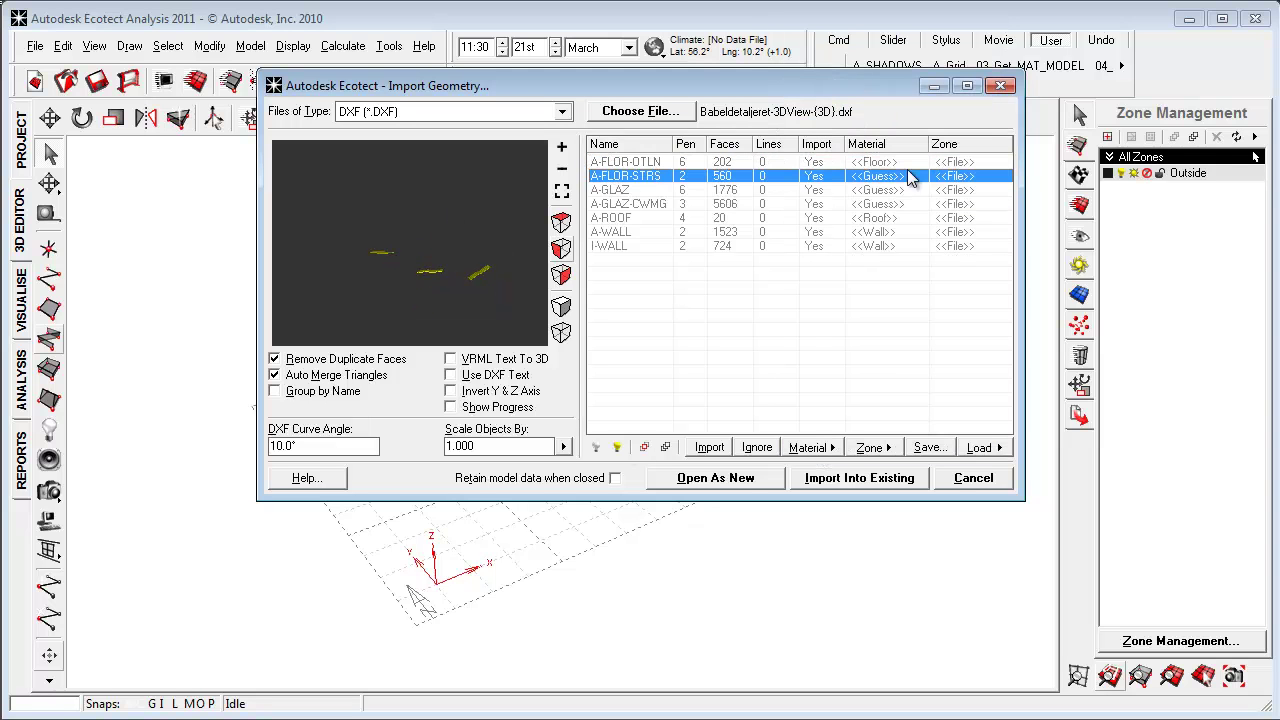
left_click(818, 449)
left_click(903, 176)
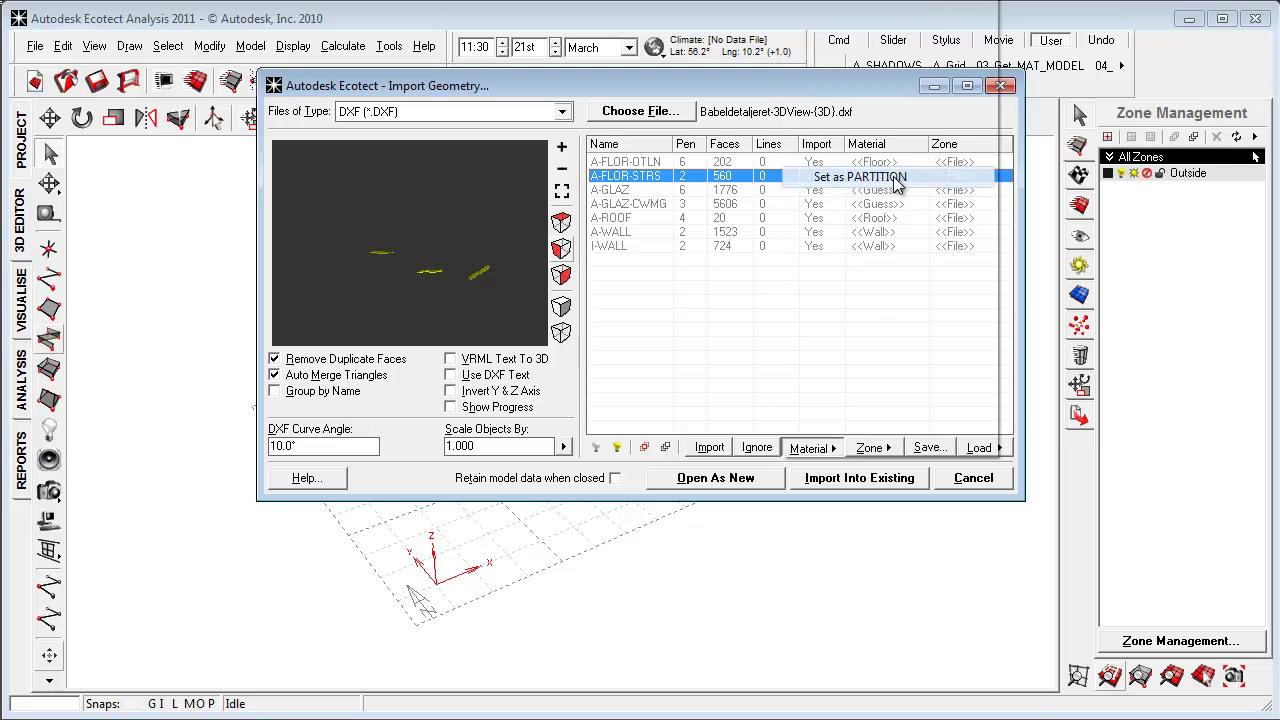
- Set the material of the A-GLAZ glazing layer to Window
left_click(908, 192)
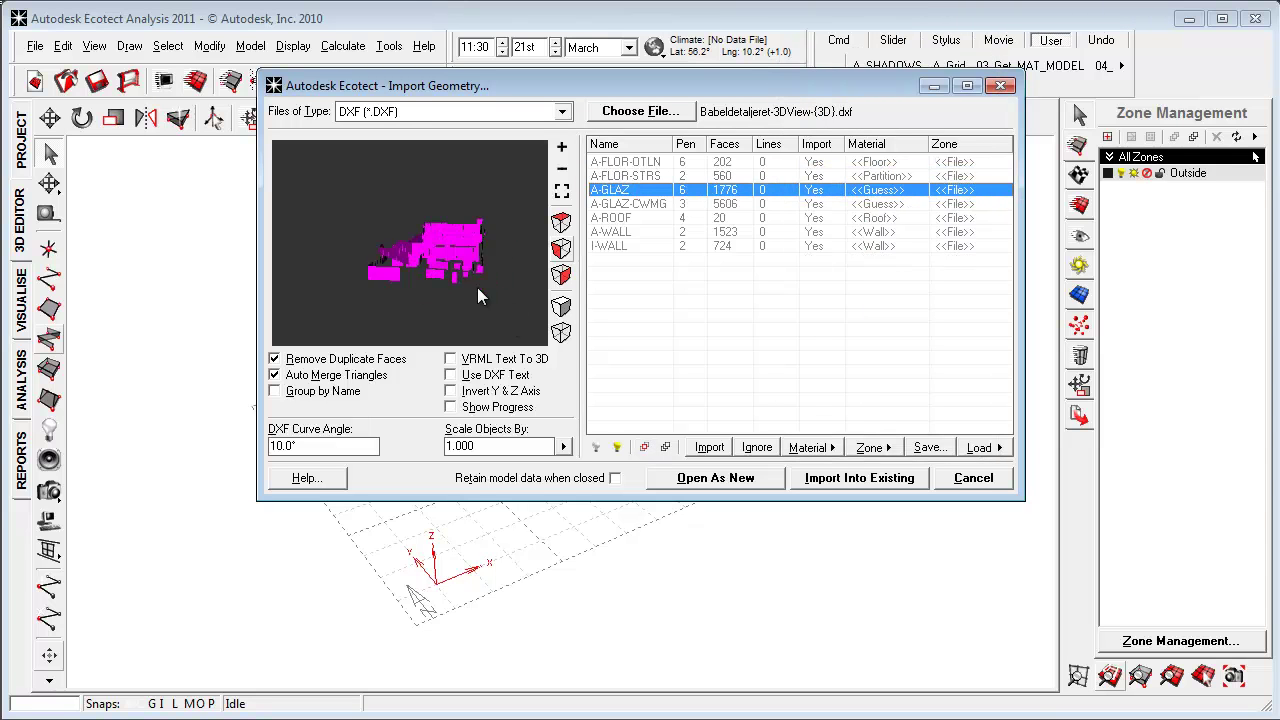
left_click(810, 447)
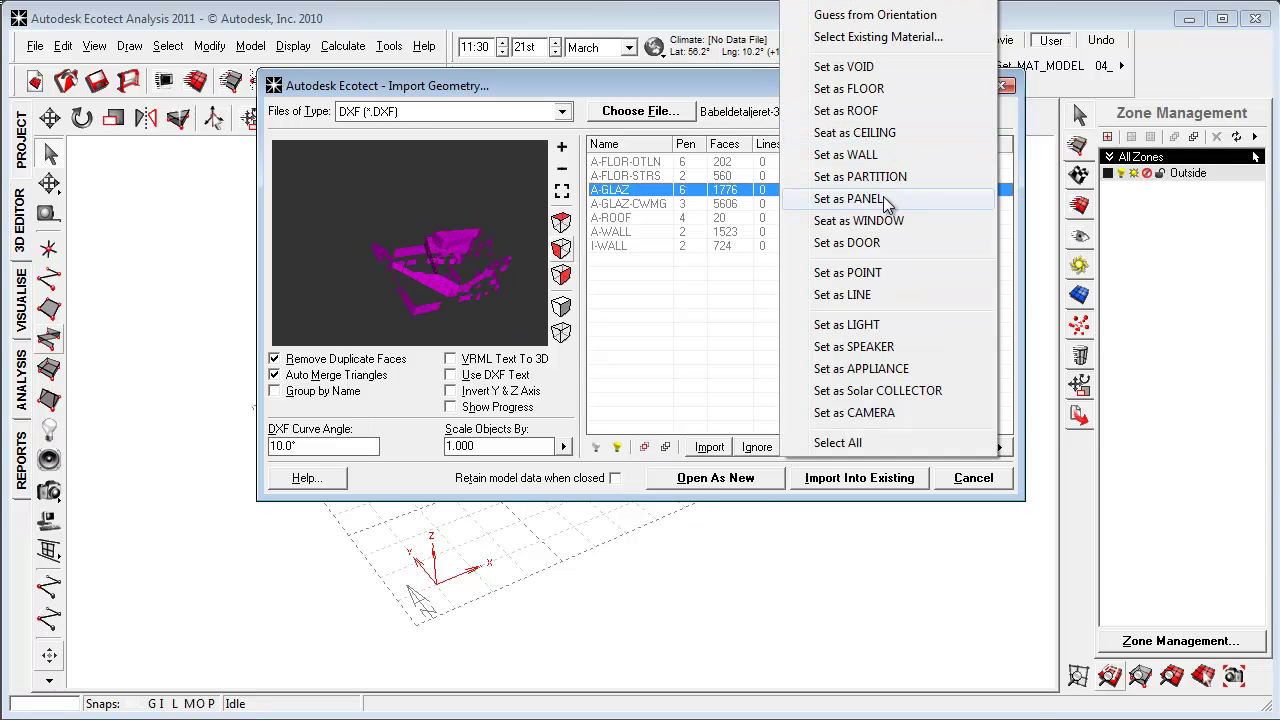
left_click(887, 224)
left_click(887, 449)
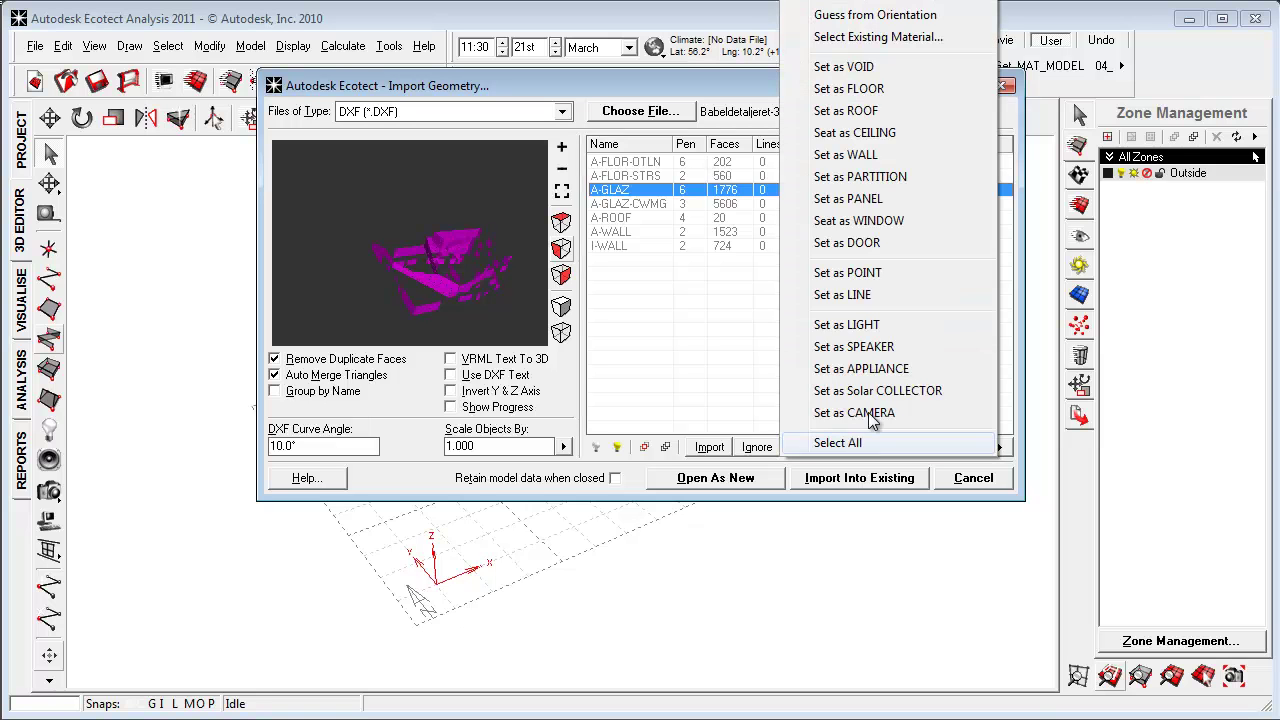
left_click(739, 328)
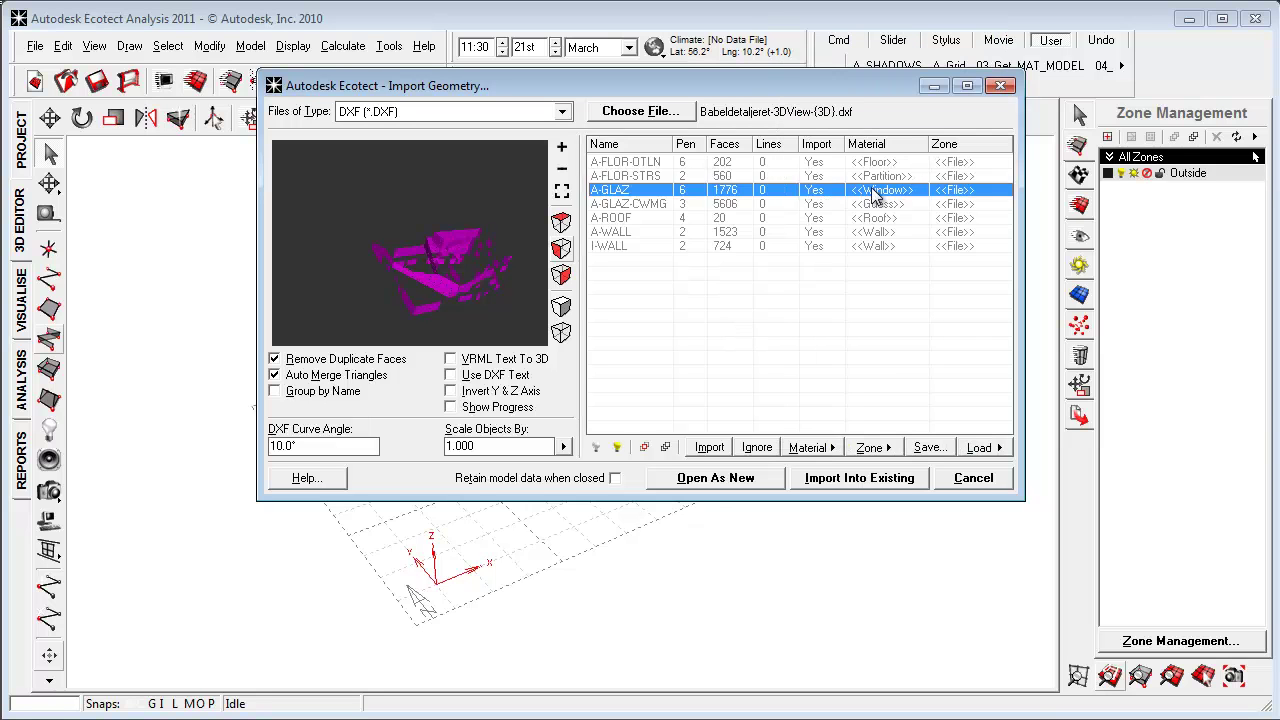
- Set the material of the A-GLAZ-CWMG curtain wall mullion layer to Wall
left_click(882, 204)
left_click(644, 448)
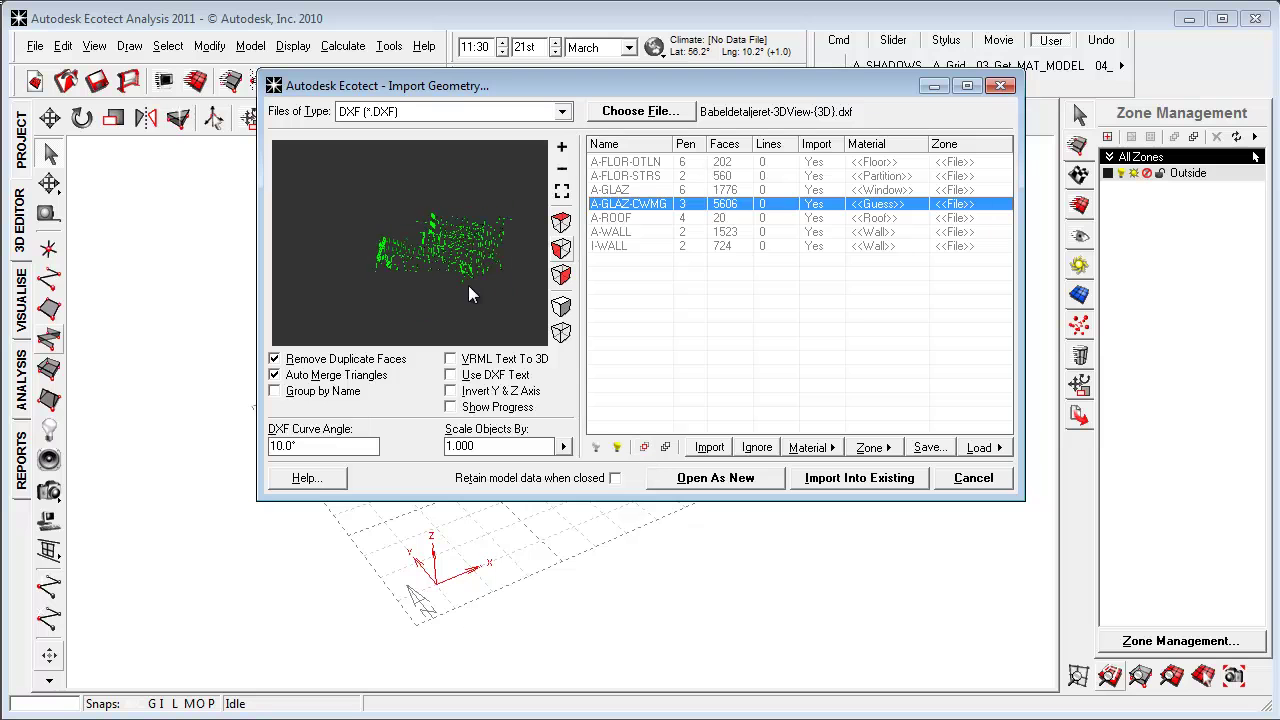
left_click(869, 448)
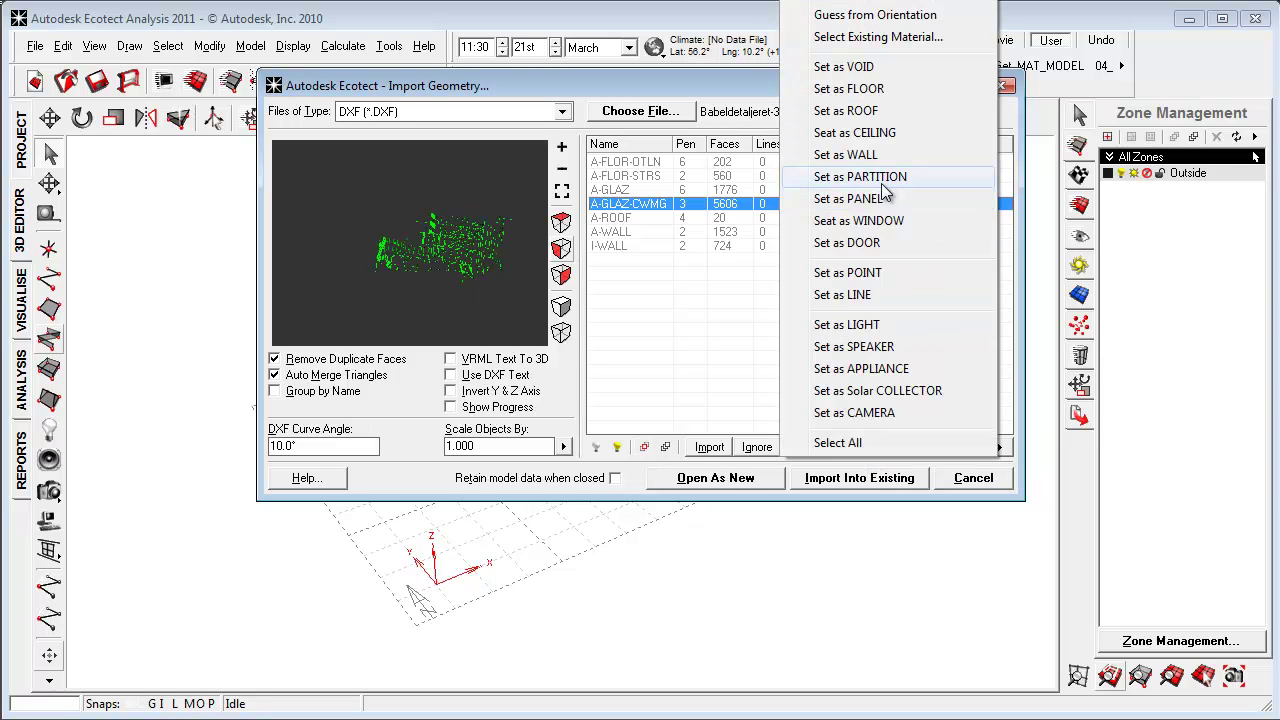
left_click(845, 154)
- Select all the listed layers from A-FLOR-OTLN to I-WALL and assign their zones by item name
left_click(853, 250)
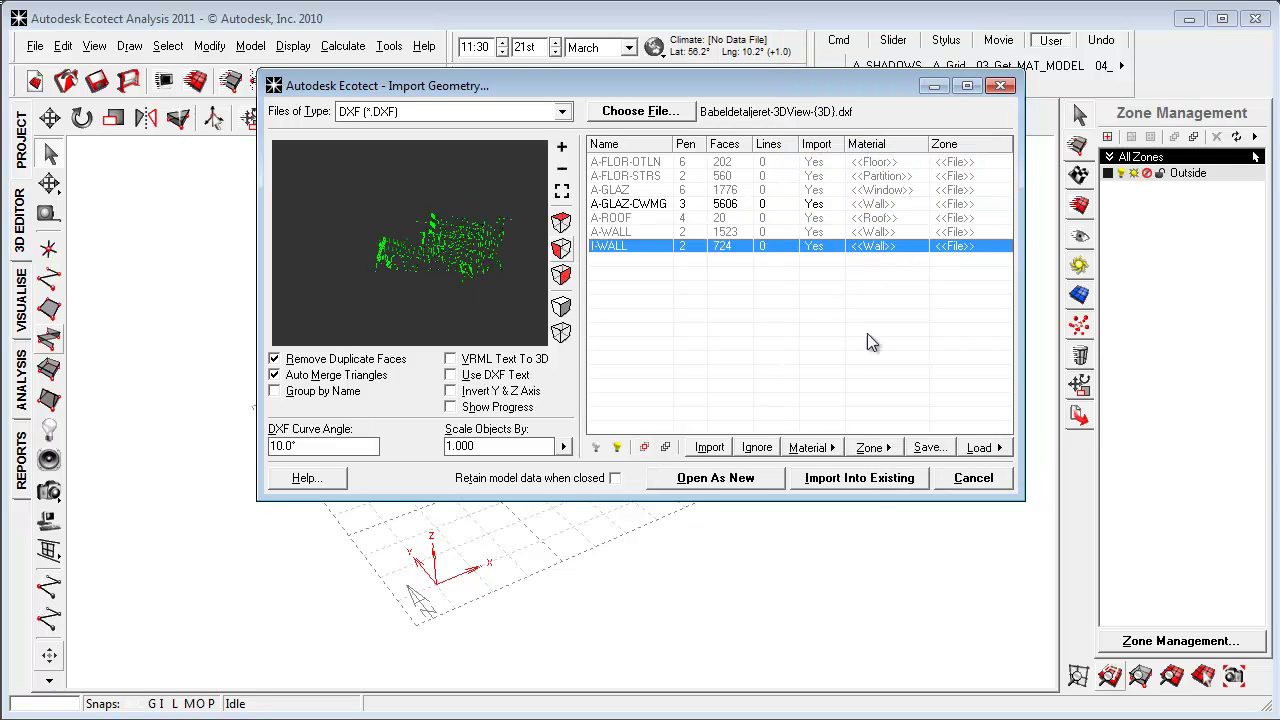
left_click(793, 165, "shift")
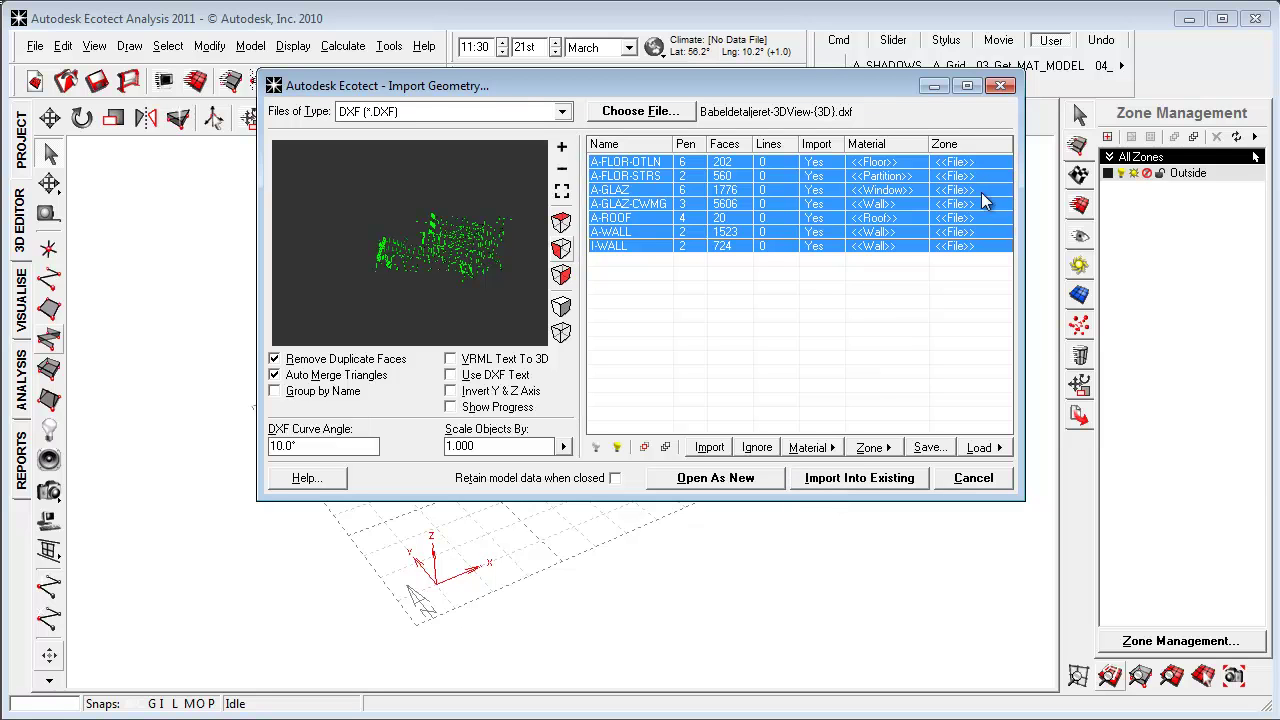
right_click(930, 166)
left_click(975, 330)
left_click(870, 447)
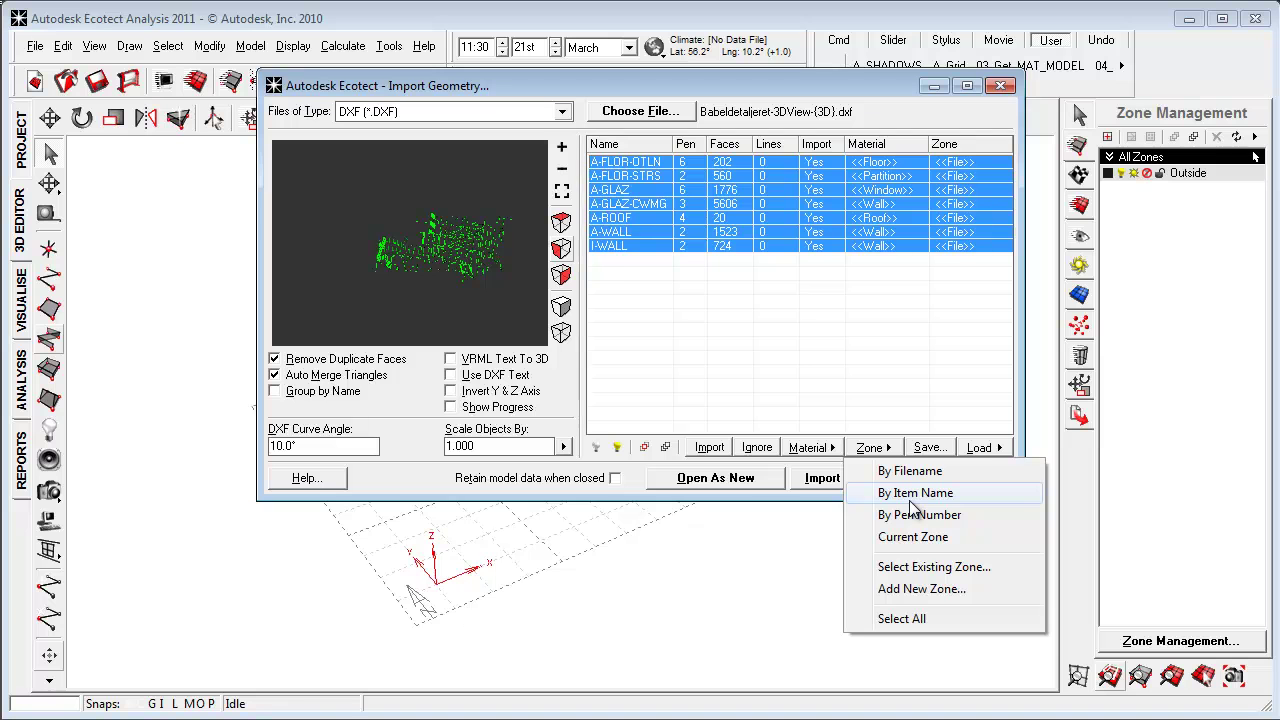
left_click(912, 496)
- Import the geometry into the existing model and view it in the shaded visualisation, orbited to the building's stair side
left_click(859, 478)
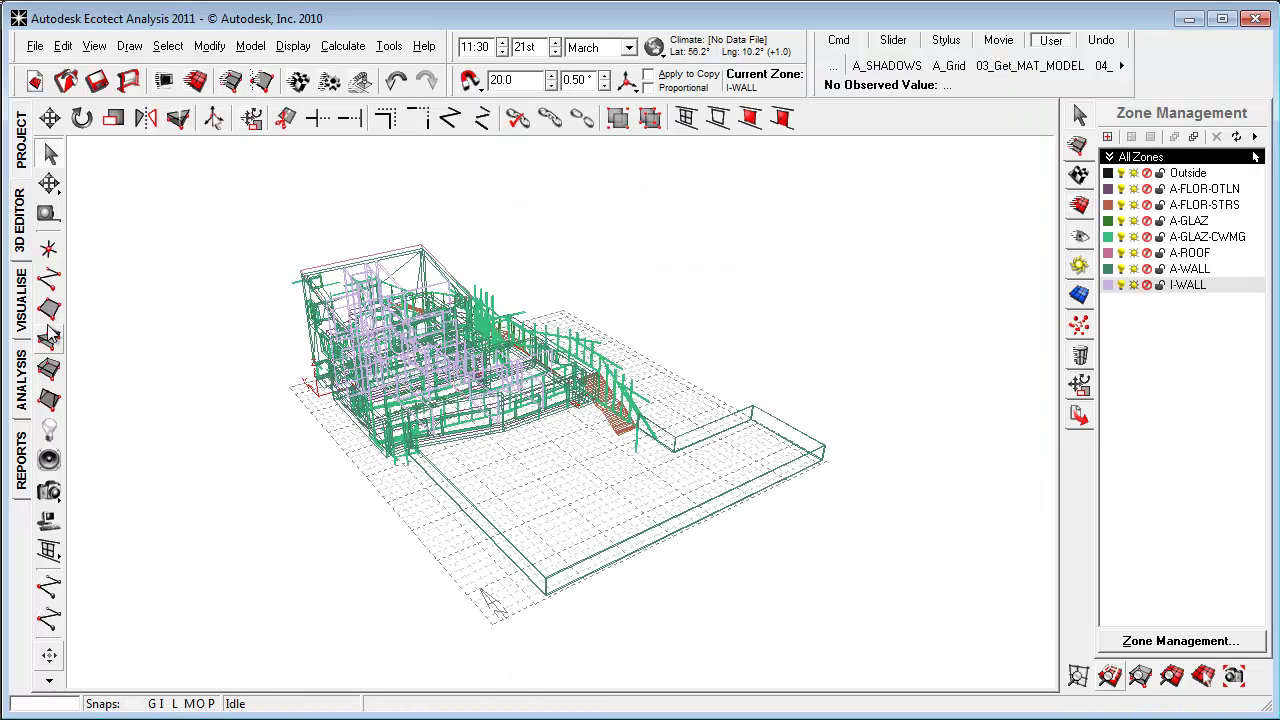
left_click(21, 305)
mouse_move(560, 455)
left_mouse_down()
mouse_move(627, 459)
mouse_move(490, 440)
mouse_move(750, 497)
mouse_move(1029, 450)
left_mouse_up()
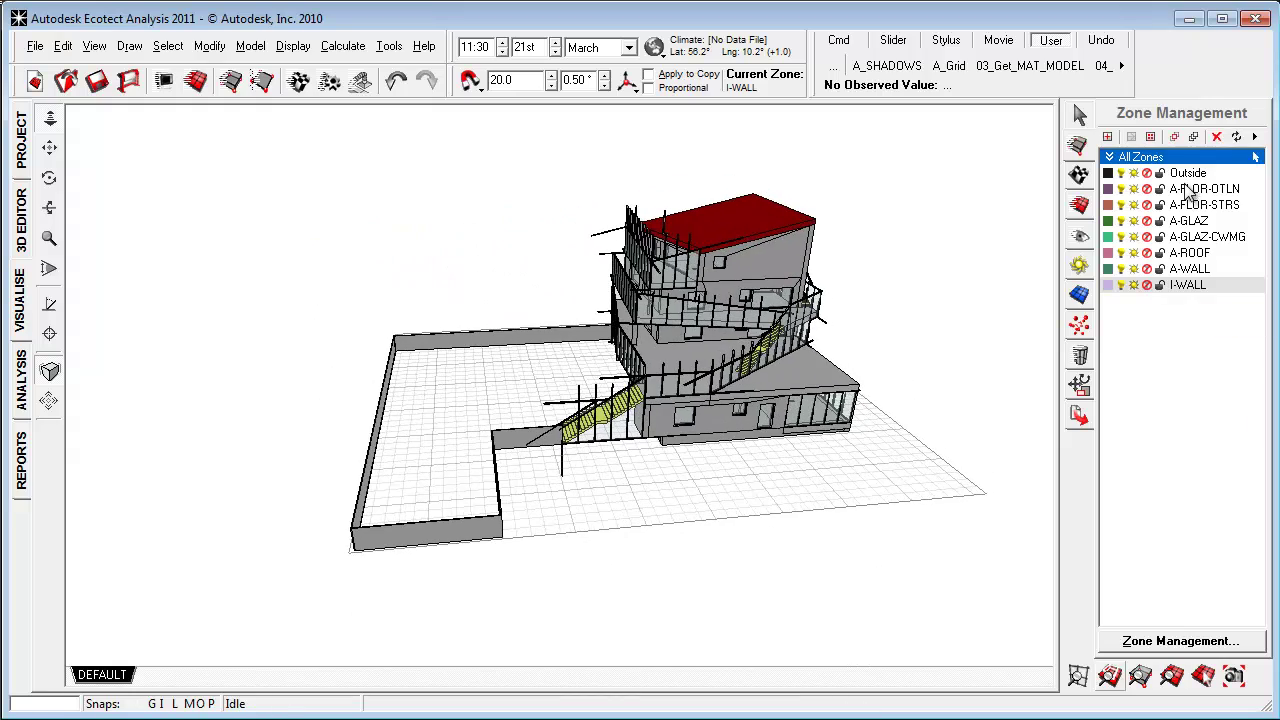
- Add all zones from A-FLOR-OTLN to I-WALL to a new zone group named "Group 01- dxf import" and hide the group's zones
left_click(1195, 286)
left_click(1212, 190, "ctrl")
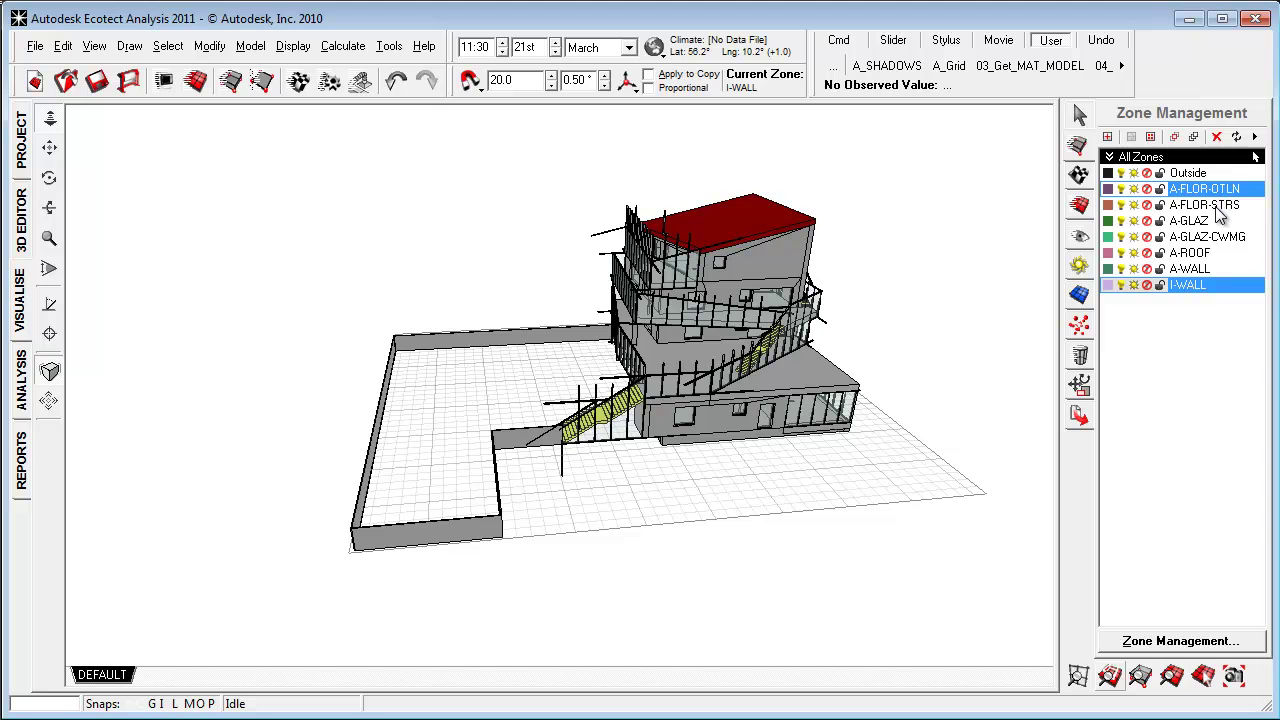
left_click(1218, 205, "ctrl")
left_click(1212, 221, "ctrl")
left_click(1210, 238, "ctrl")
left_click(1206, 270, "ctrl")
left_click(1203, 254, "ctrl")
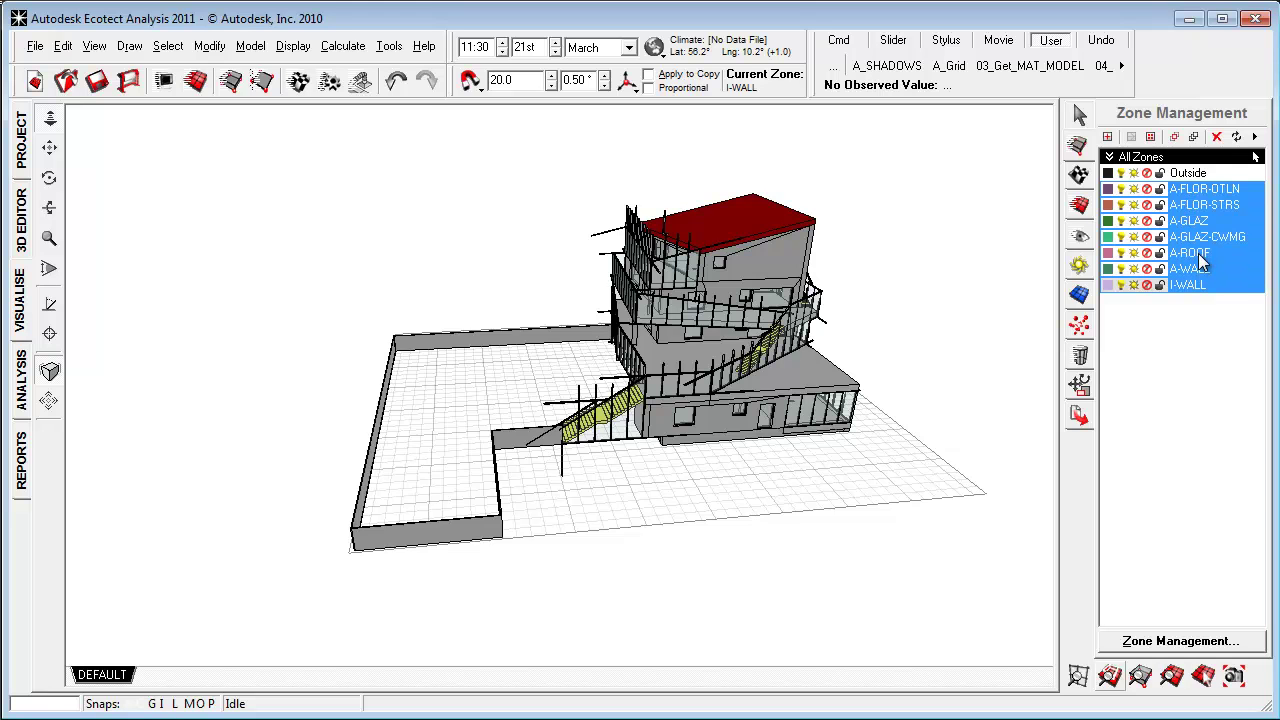
right_click(1170, 238)
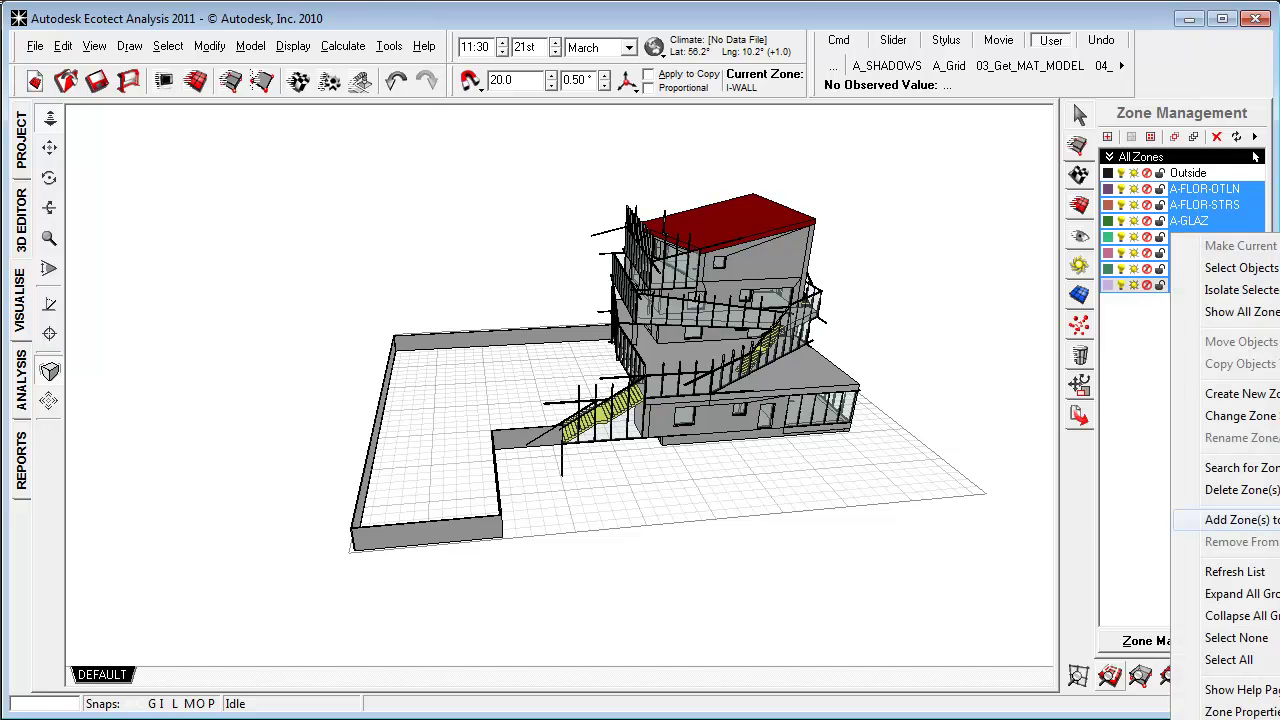
mouse_move(1238, 520)
left_click(1093, 520)
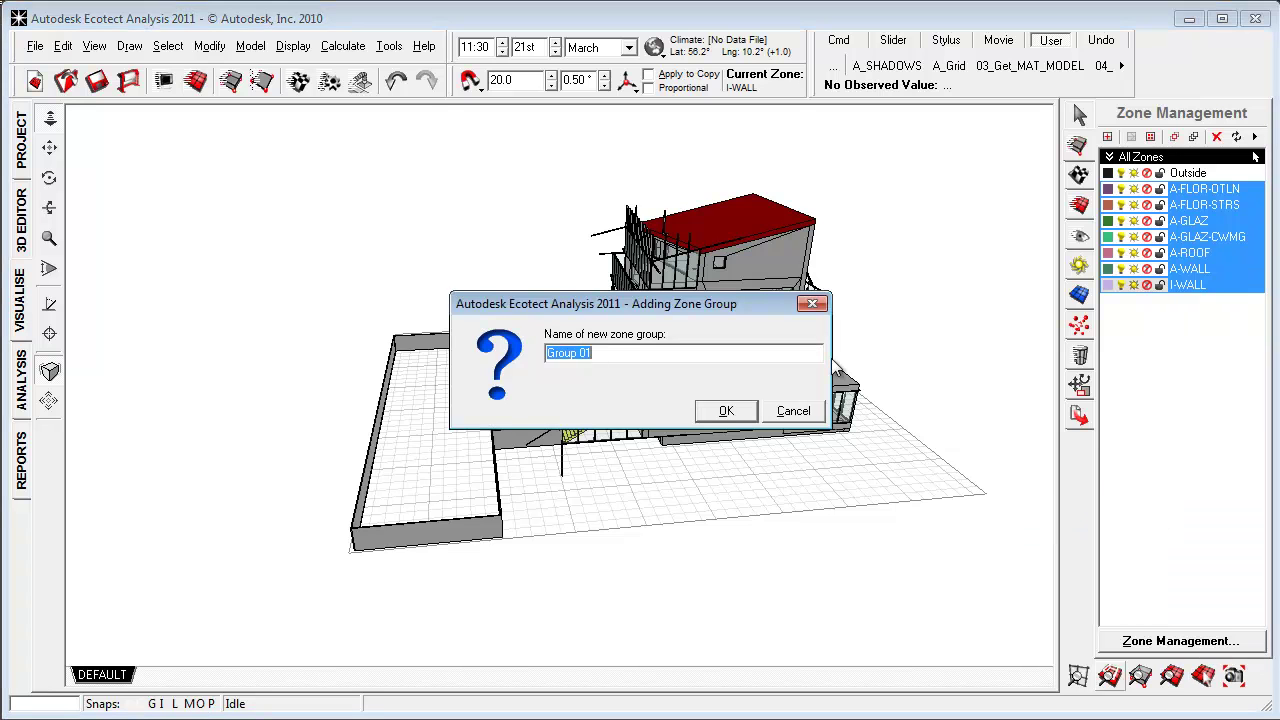
key("End")
type("- dxf import")
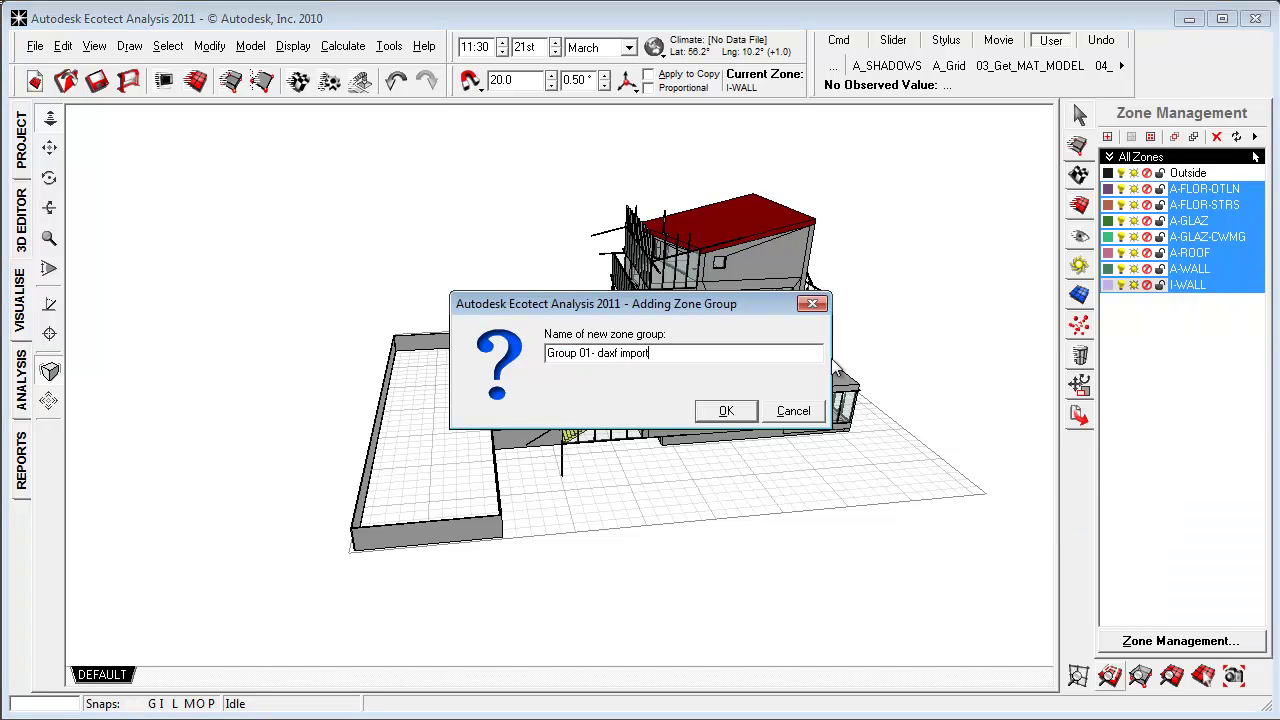
key("Return")
left_click(1134, 333)
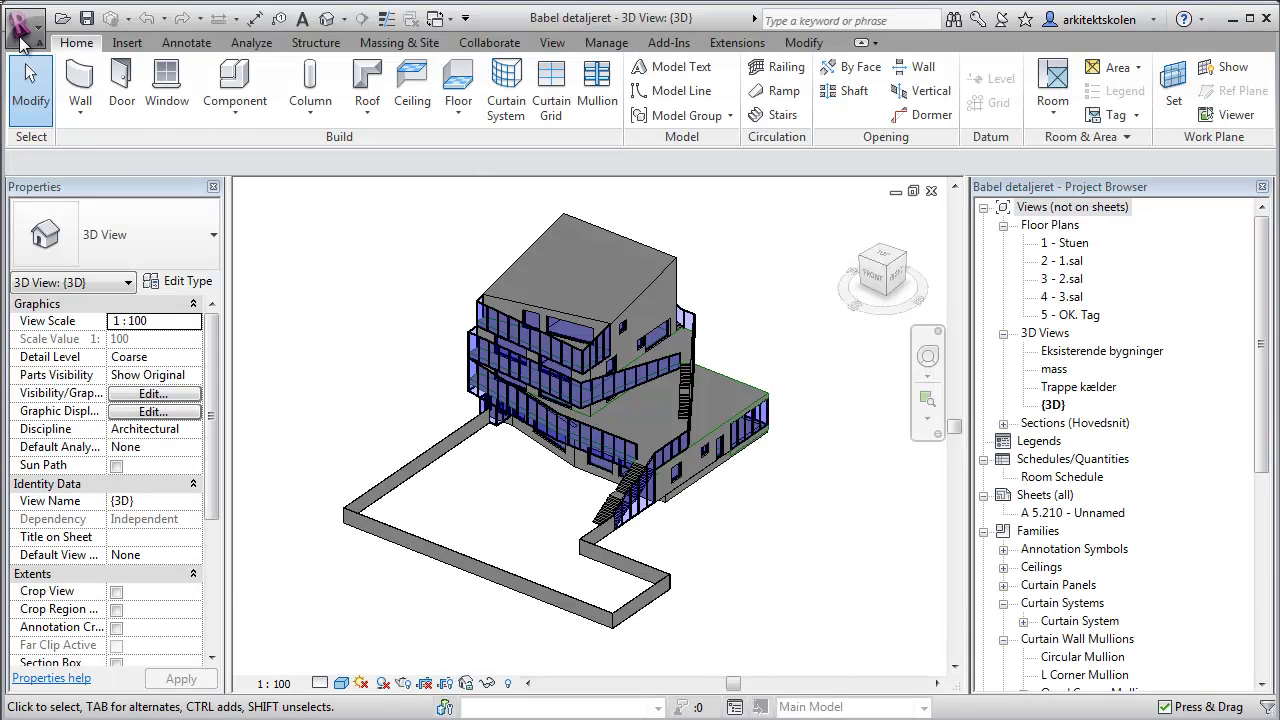
- Switch to Revit and start the FBX export of the building's 3D view
left_click(22, 28)
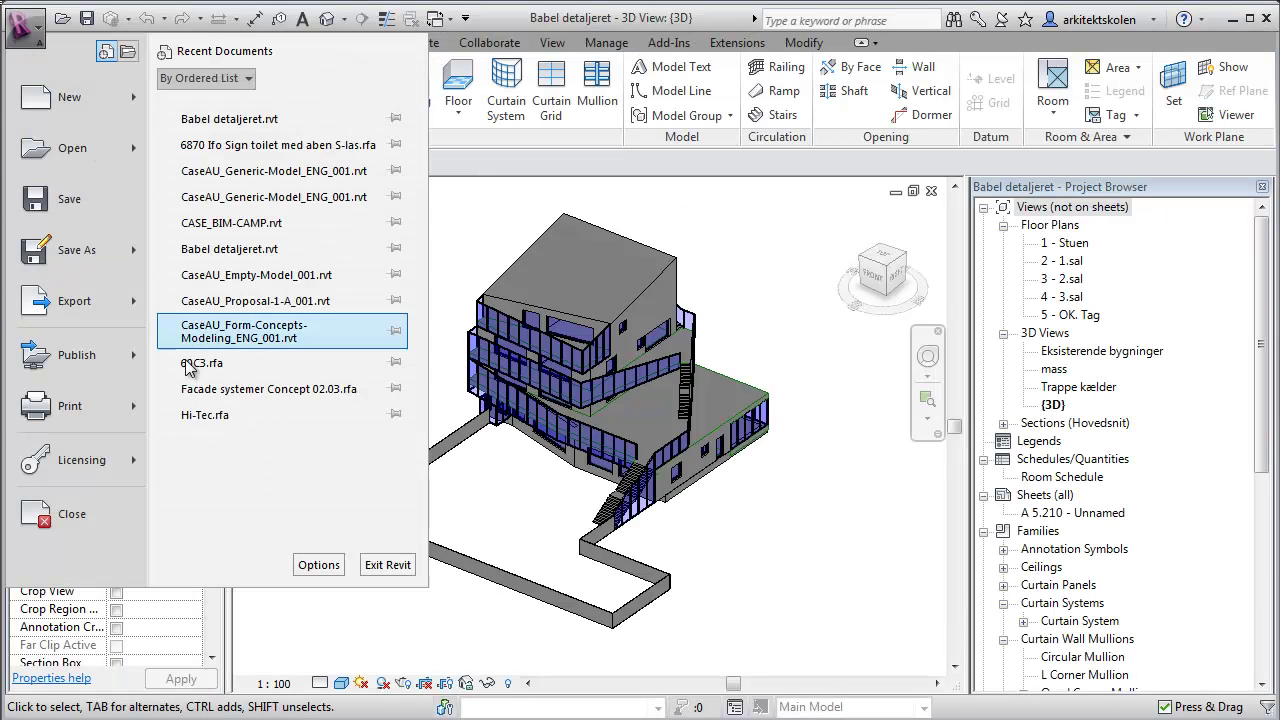
left_click(74, 300)
left_click(246, 362)
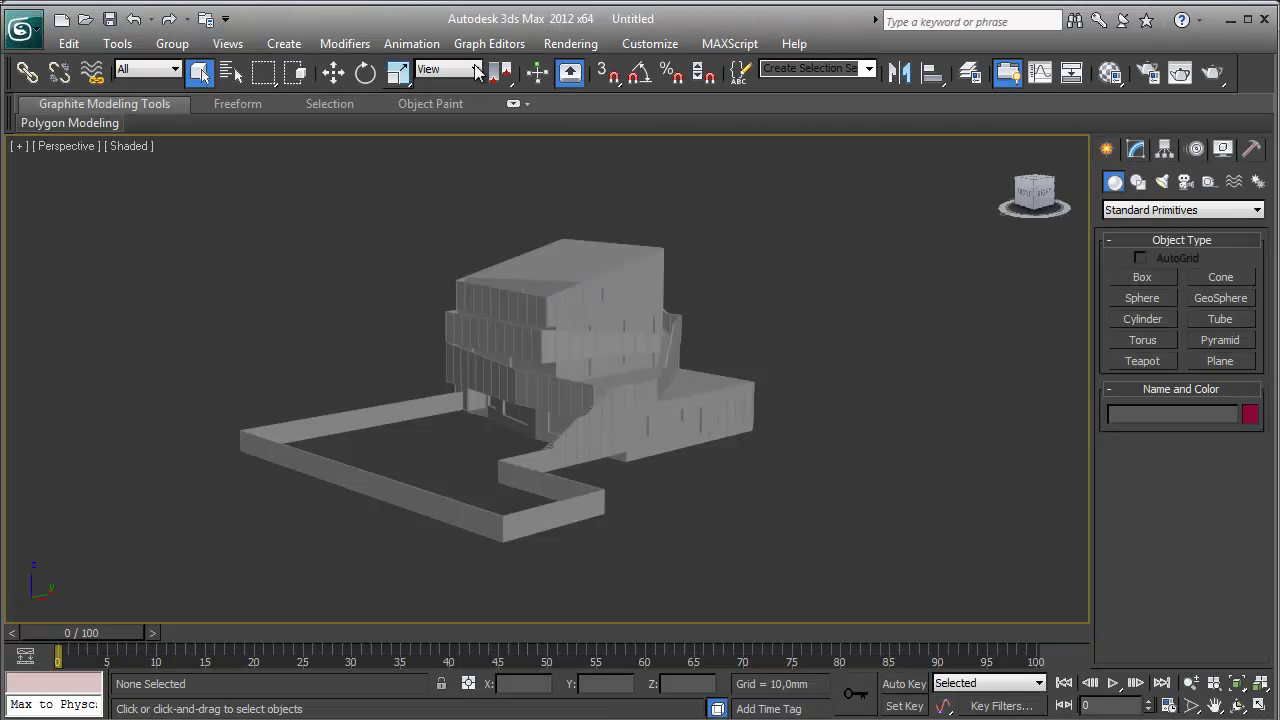
- Switch to 3ds Max and choose the Revit FBX file in the File Link Manager with the Combine By Revit Category preset, then close the manager
left_click(22, 28)
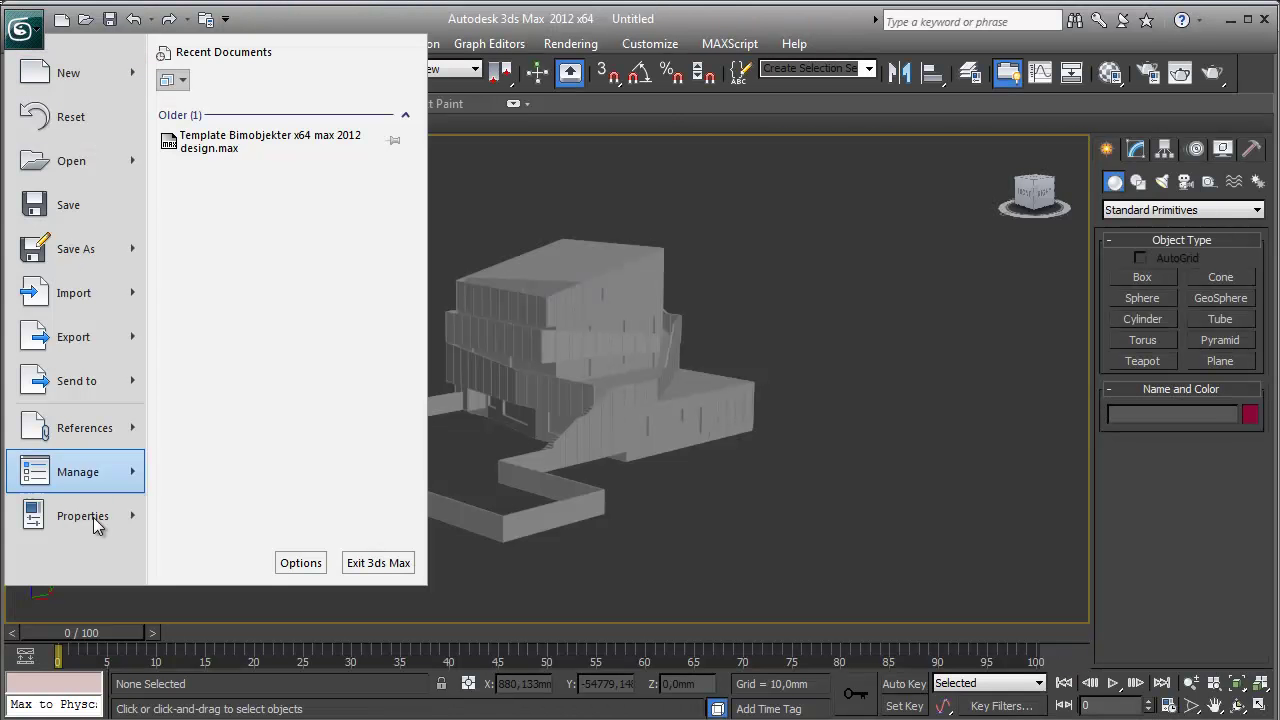
mouse_move(110, 475)
mouse_move(100, 428)
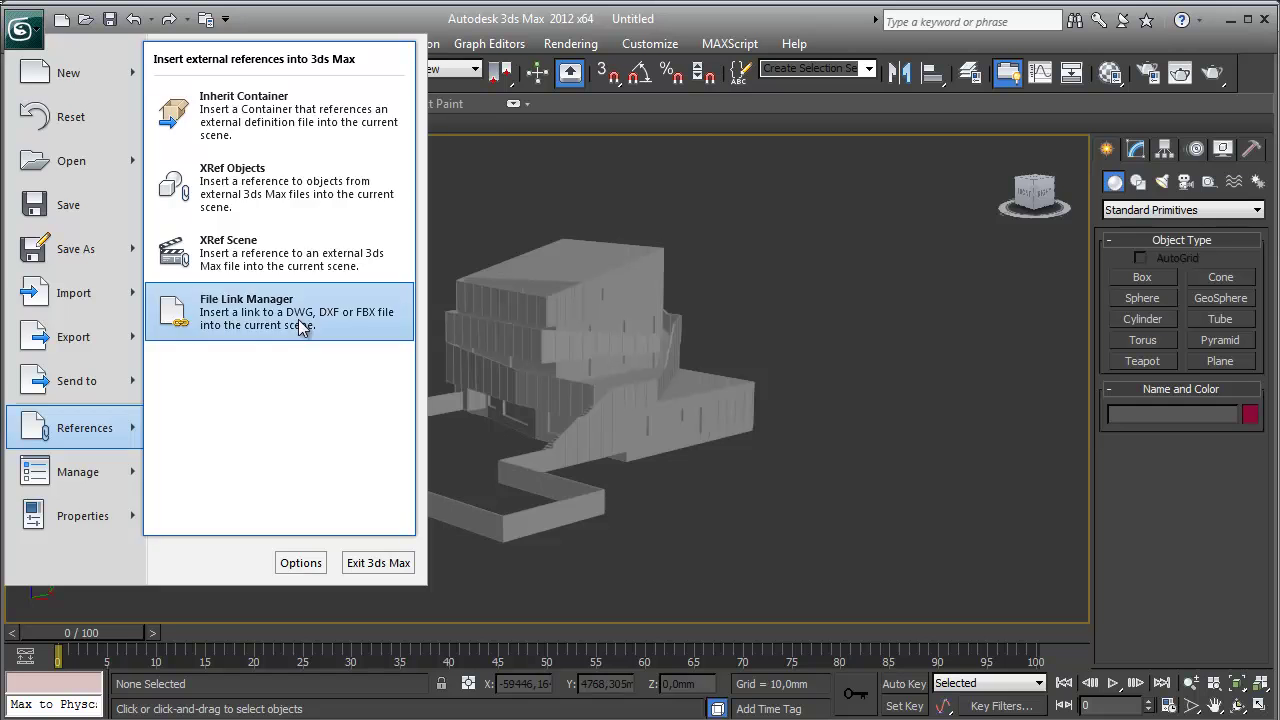
left_click(298, 319)
left_click(40, 112)
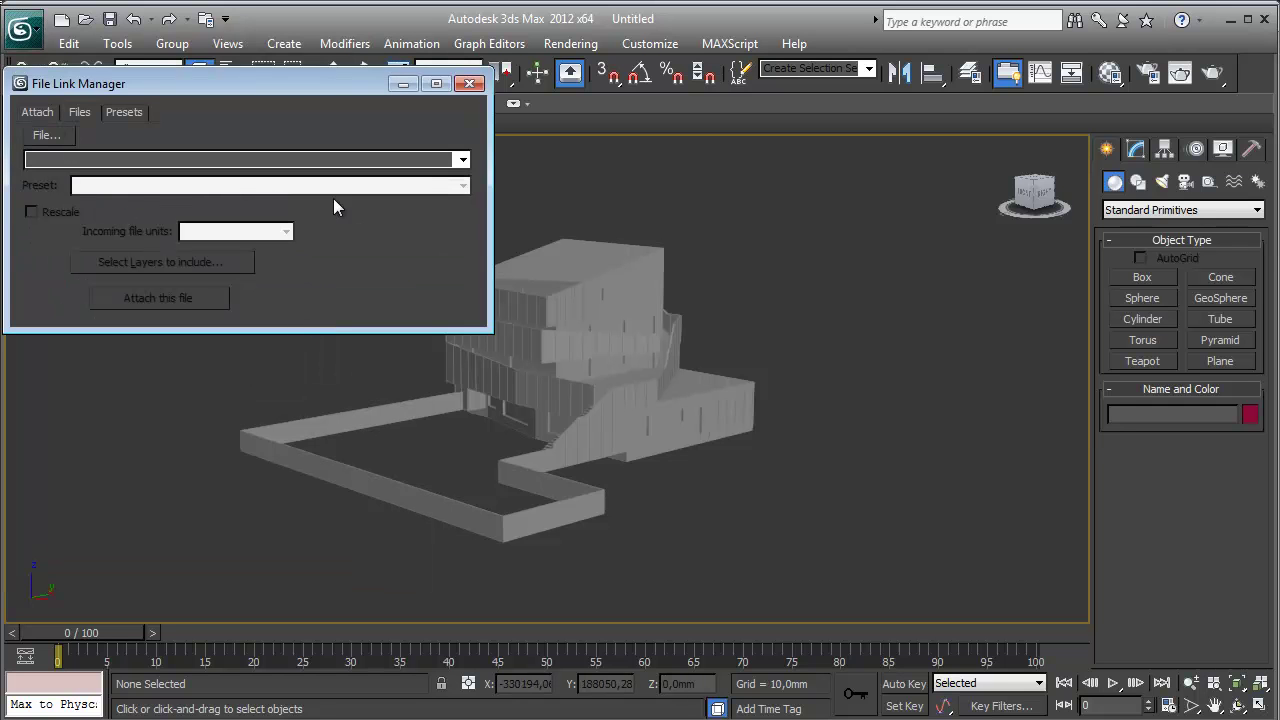
left_click(46, 131)
double_click(125, 264)
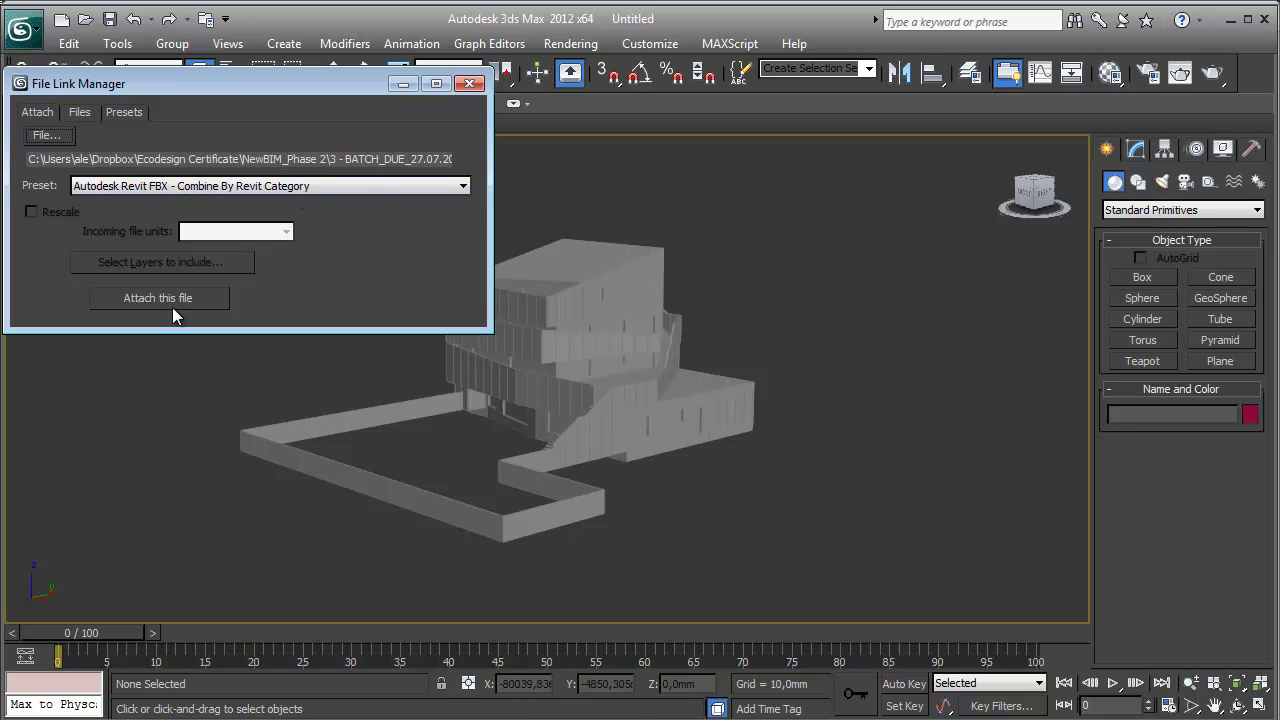
left_click(466, 88)
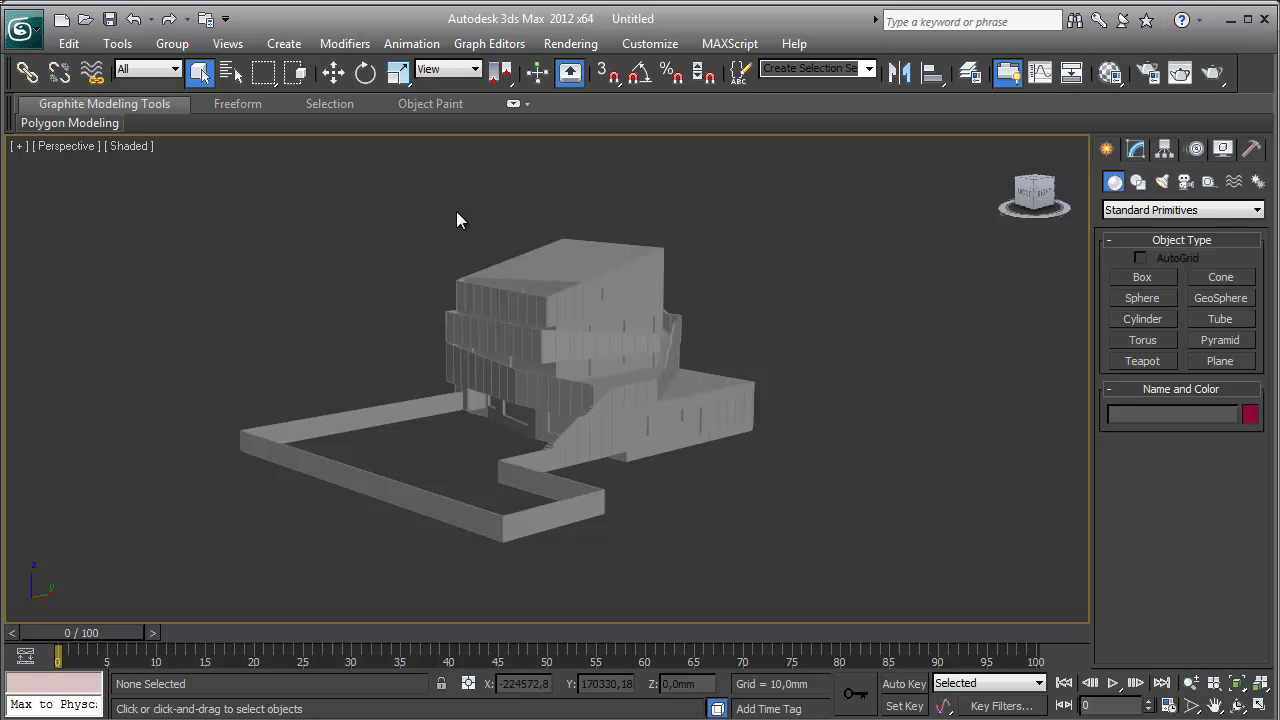
- Export the 3ds Max model in 3D Studio format, overwriting the existing 3DS file in the 3 - DATASETS folder
left_click(21, 30)
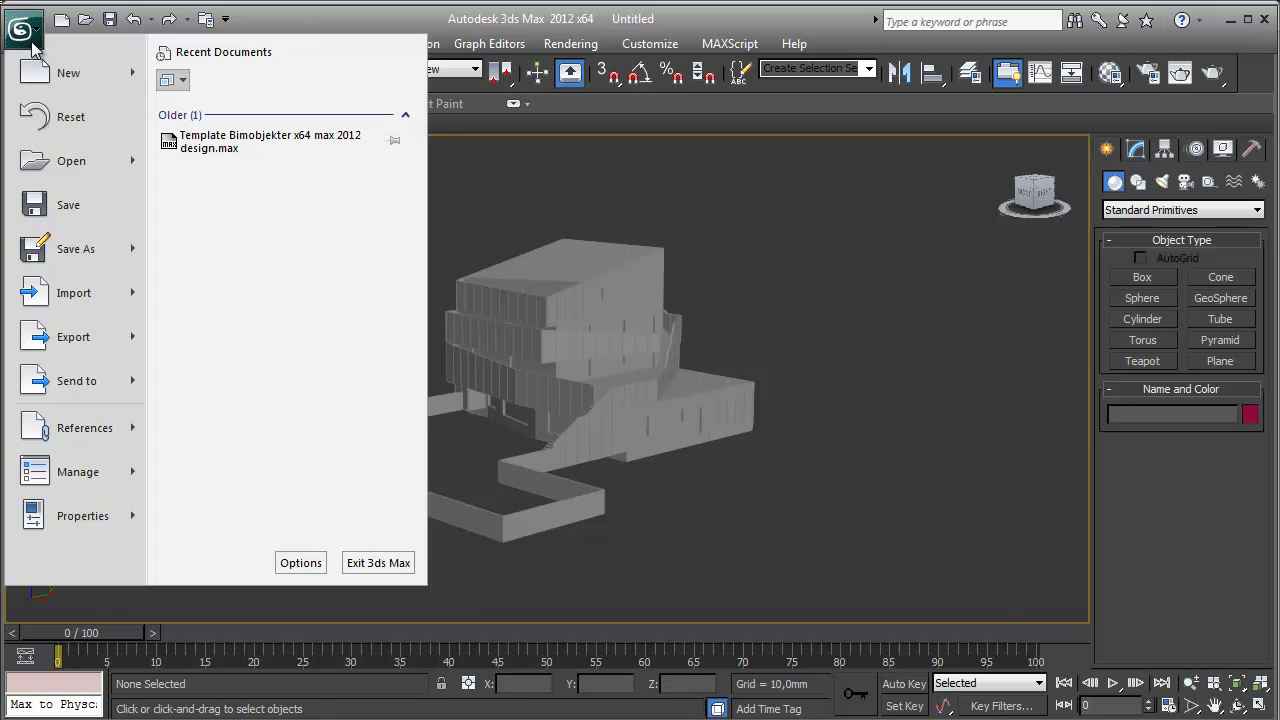
left_click(100, 331)
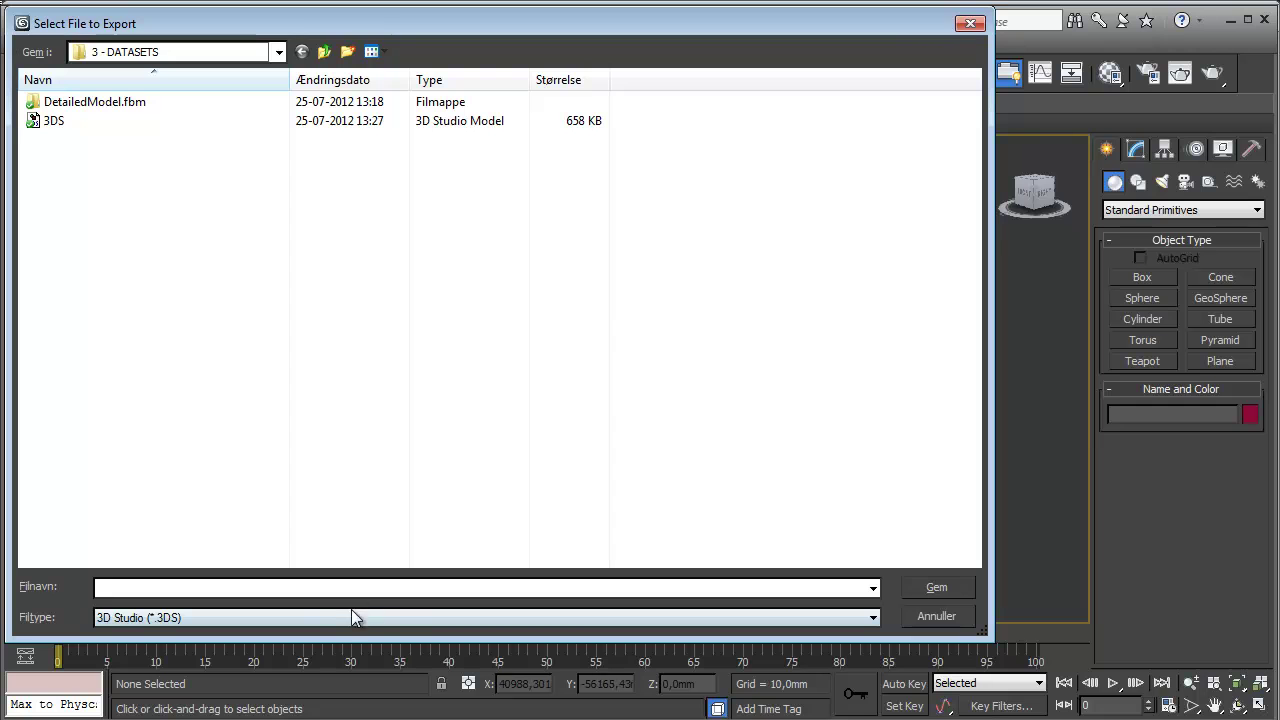
left_click(54, 120)
left_click(945, 589)
key("Return")
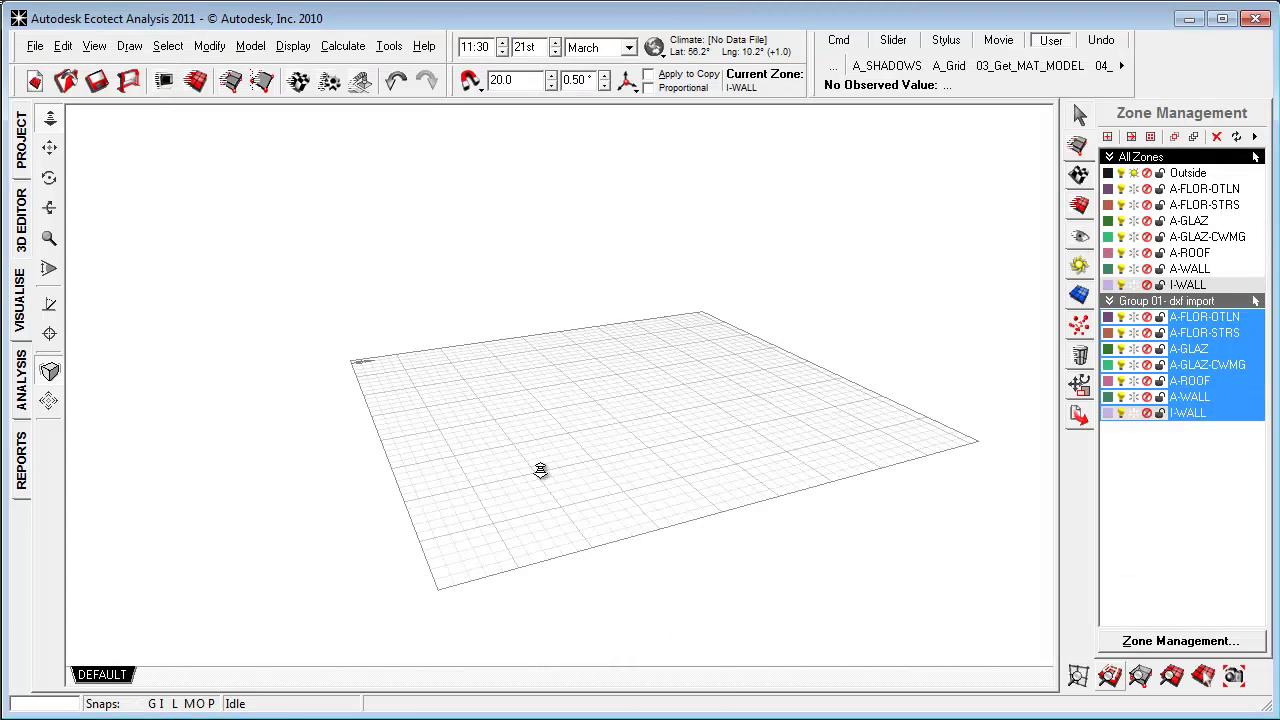
- Switch to Ecotect, load the 3DS file from 3 - DATASETS into the geometry import with all file types listed, and orbit its preview
left_click(35, 46)
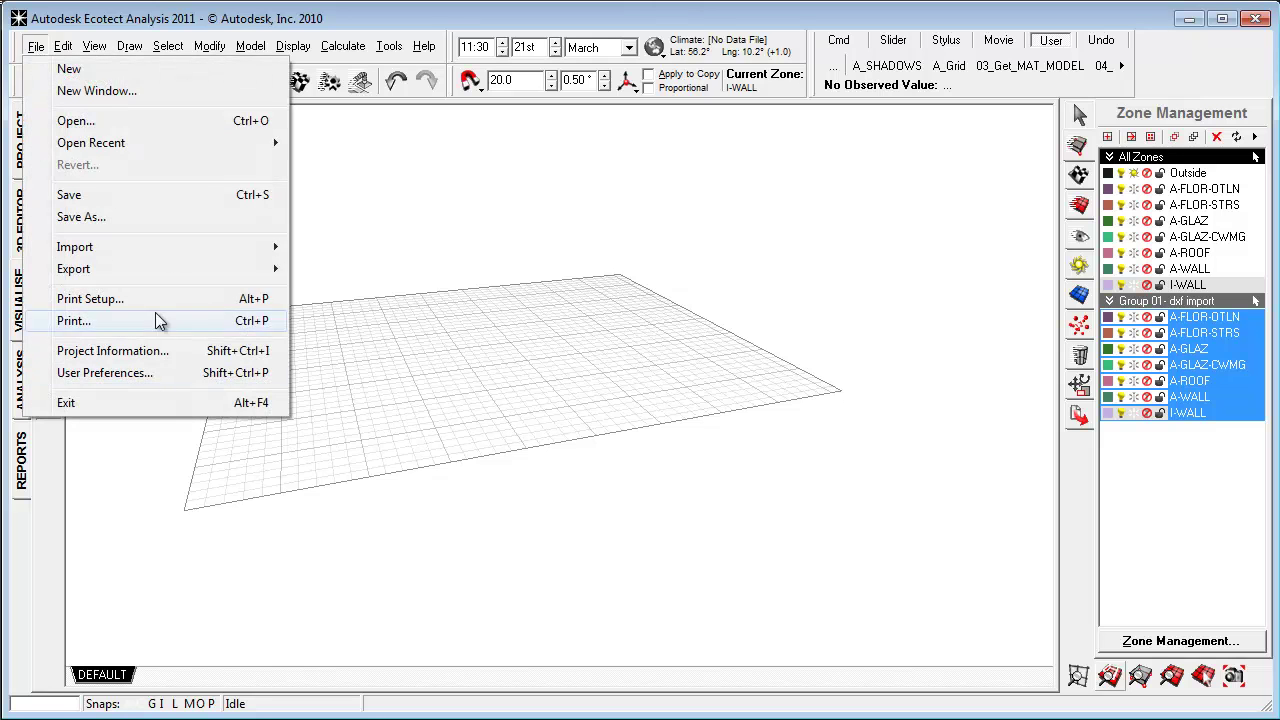
mouse_move(100, 247)
left_click(350, 270)
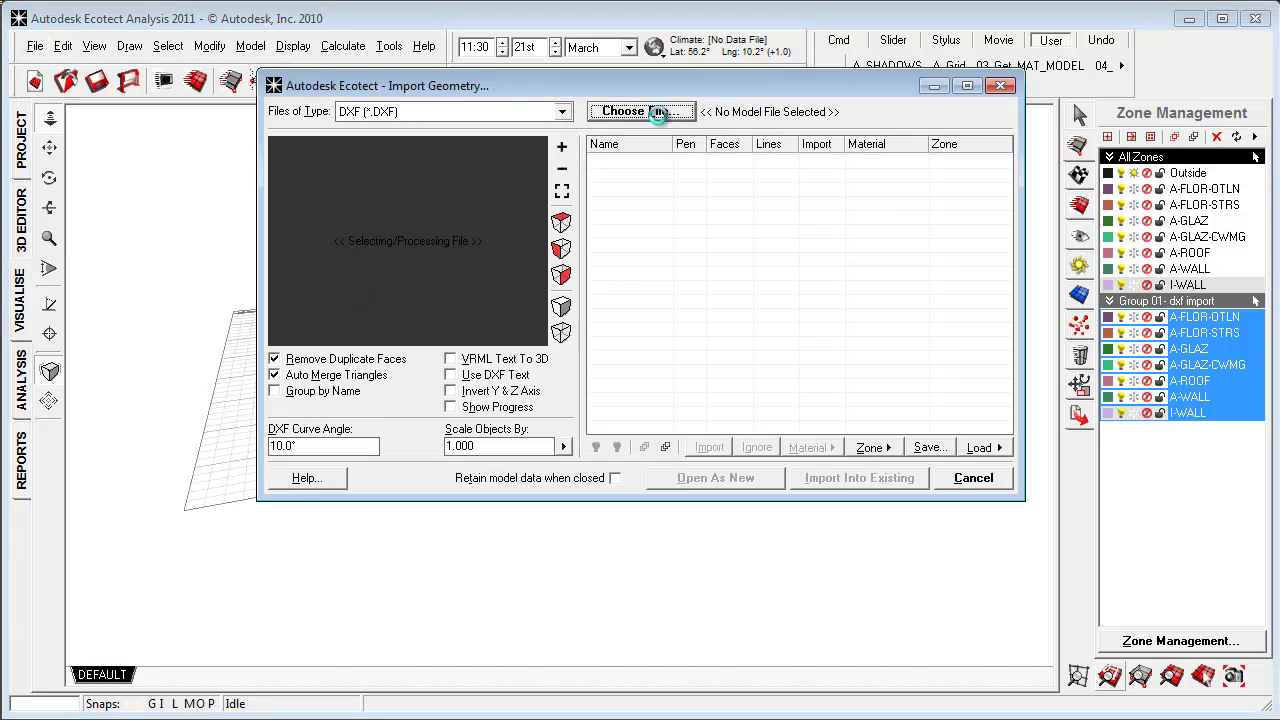
left_click(640, 111)
left_click(672, 537)
left_click(610, 558)
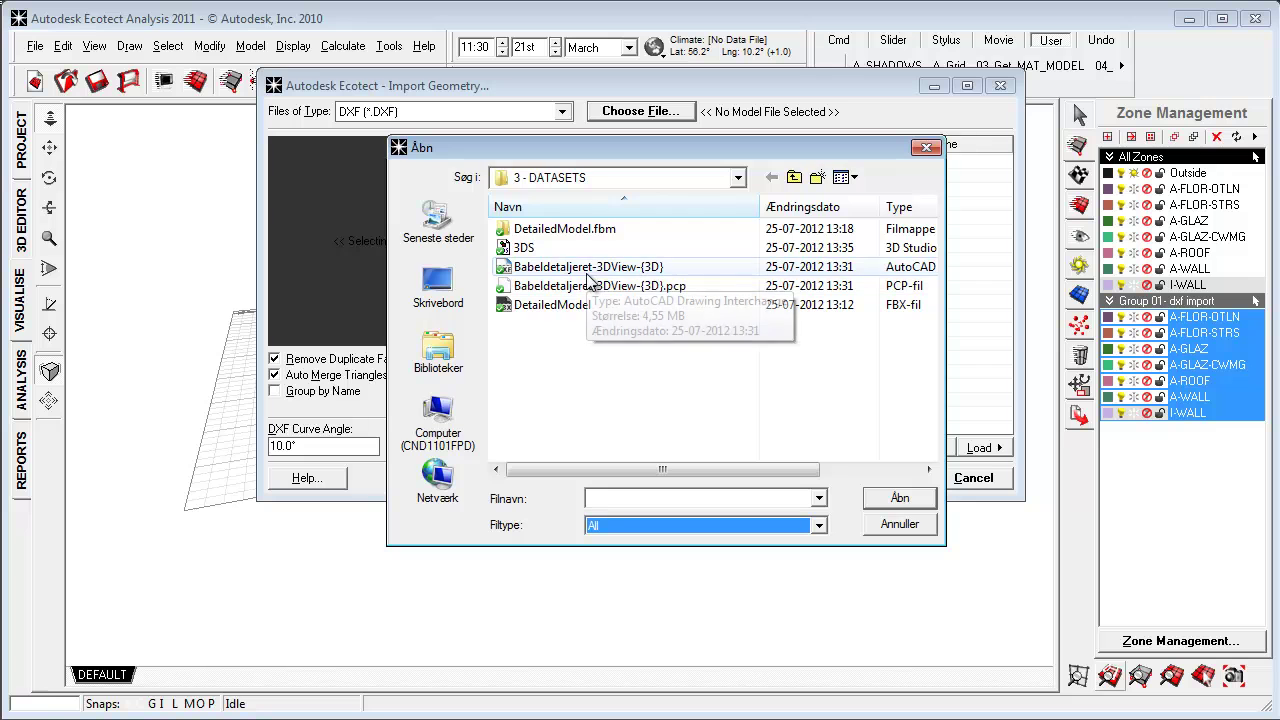
left_click(524, 248)
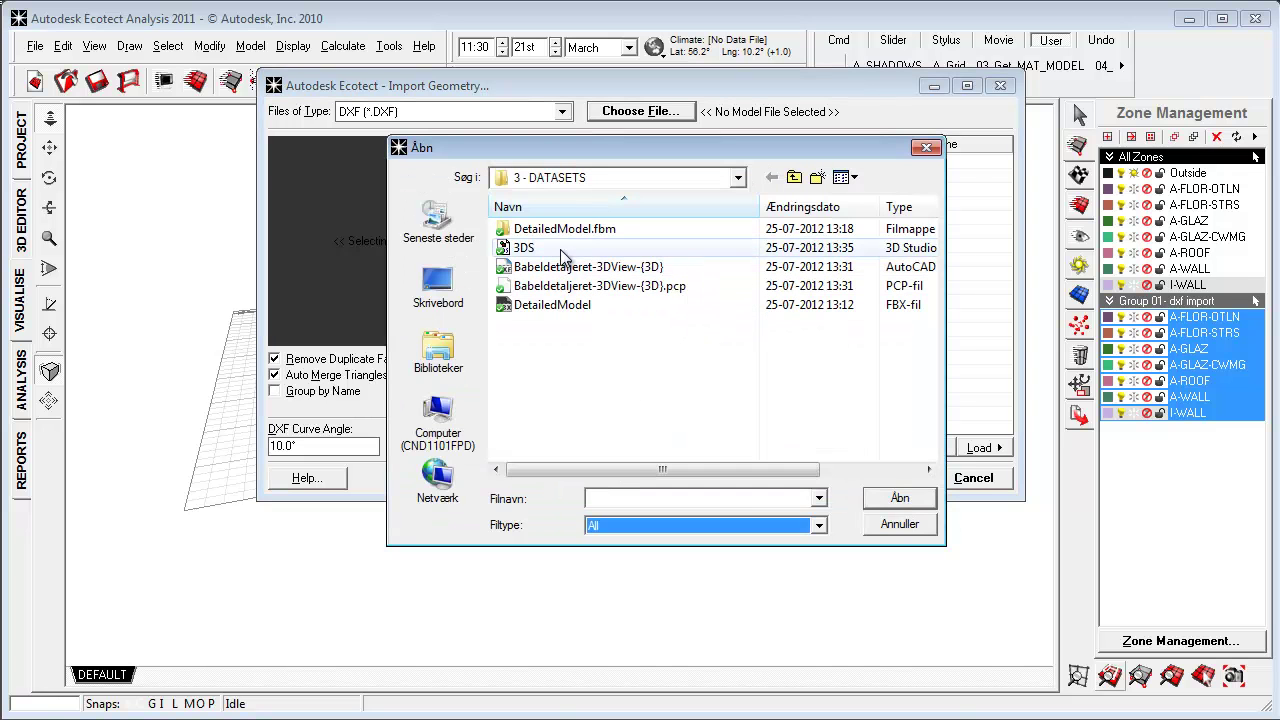
left_click(900, 497)
left_click_drag(479, 242, 277, 265)
- Isolate the Curtain_Pa layer in the import preview and set its material to Window
left_click(815, 165)
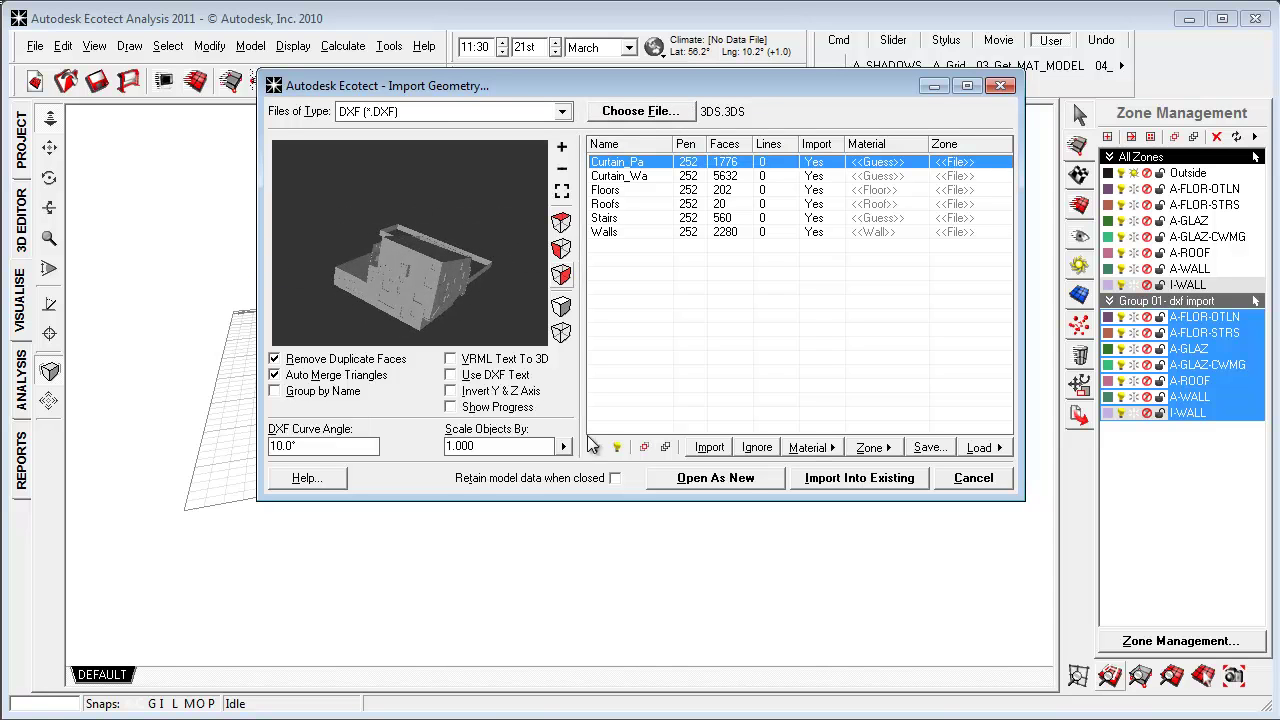
left_click(645, 447)
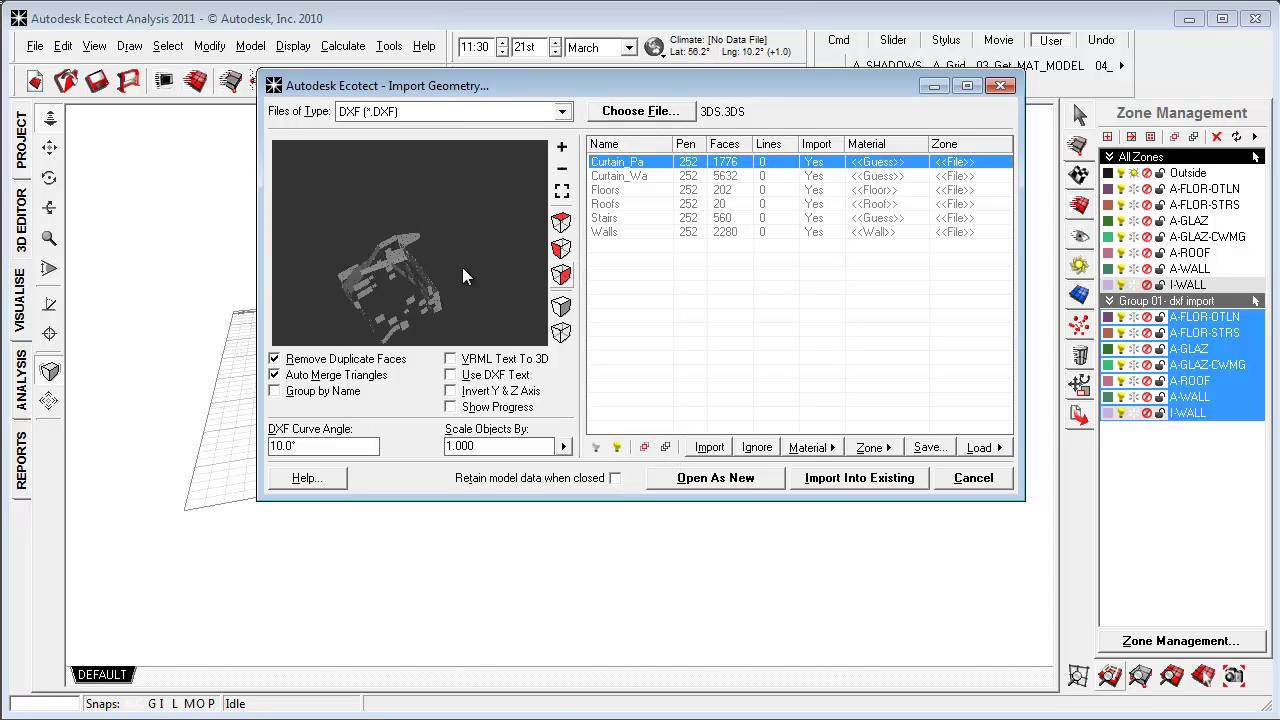
left_click(830, 447)
left_click(835, 215)
- Check the Curtain_Wa layer in the import preview and set its material to Wall
left_click(830, 176)
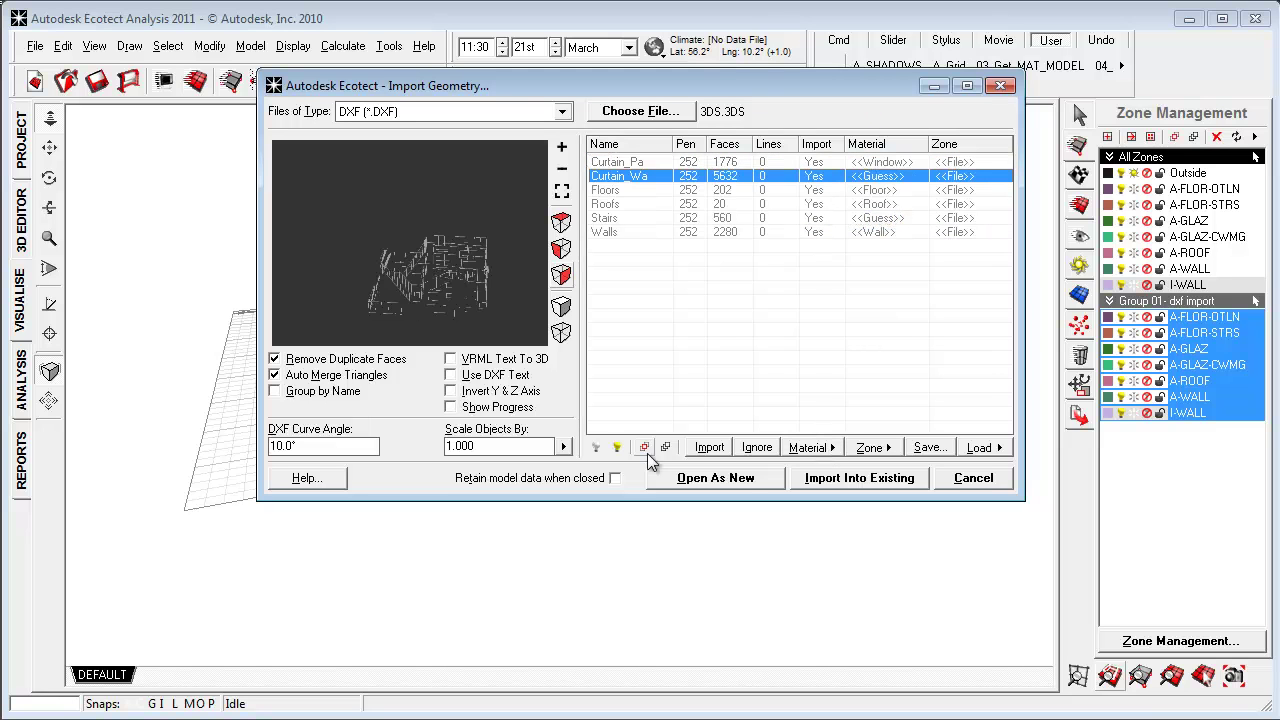
left_click_drag(452, 235, 440, 268)
left_click(840, 447)
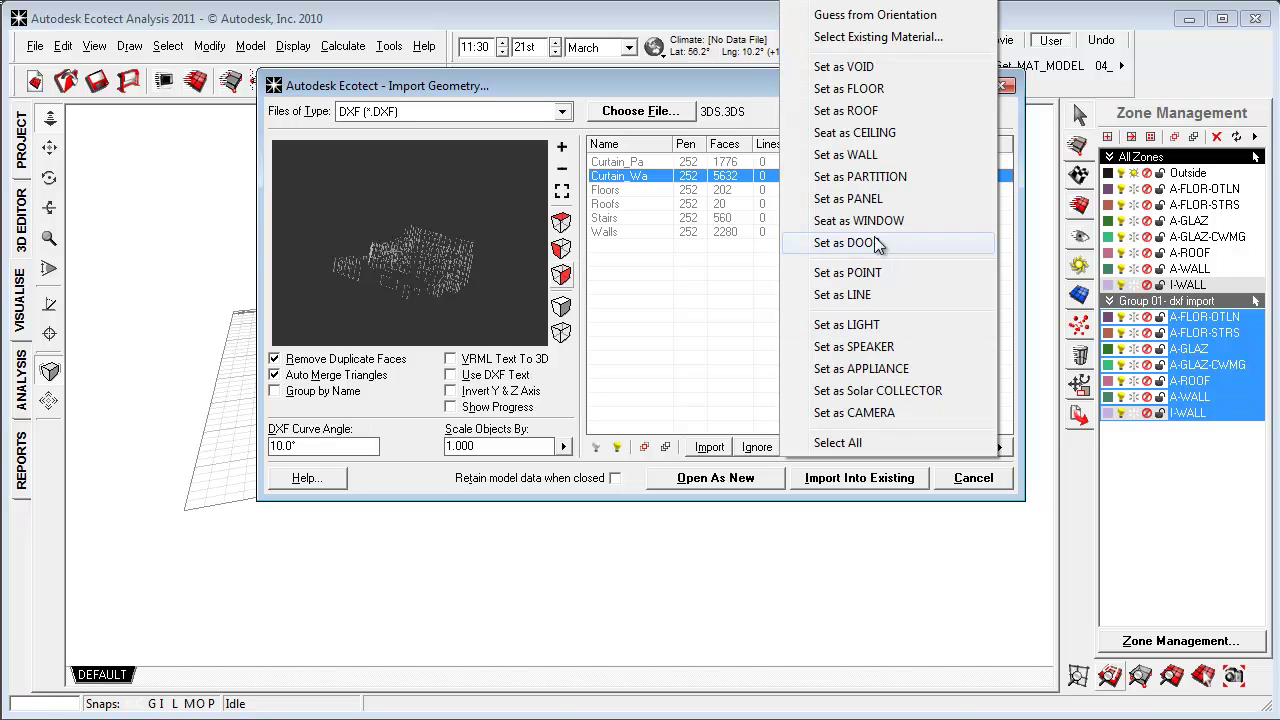
- Set the material of the Stairs layer to Partition and clear the layer selection
left_click(740, 218)
left_click(807, 447)
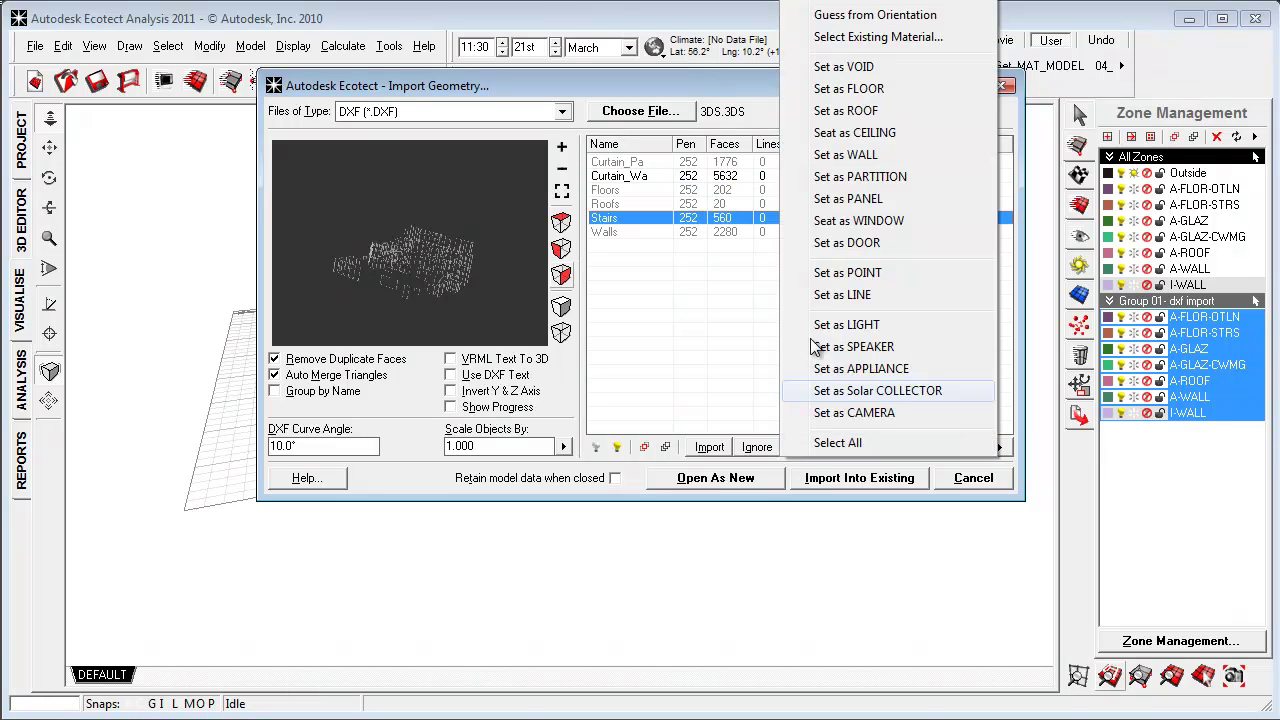
left_click(862, 177)
left_click(797, 280)
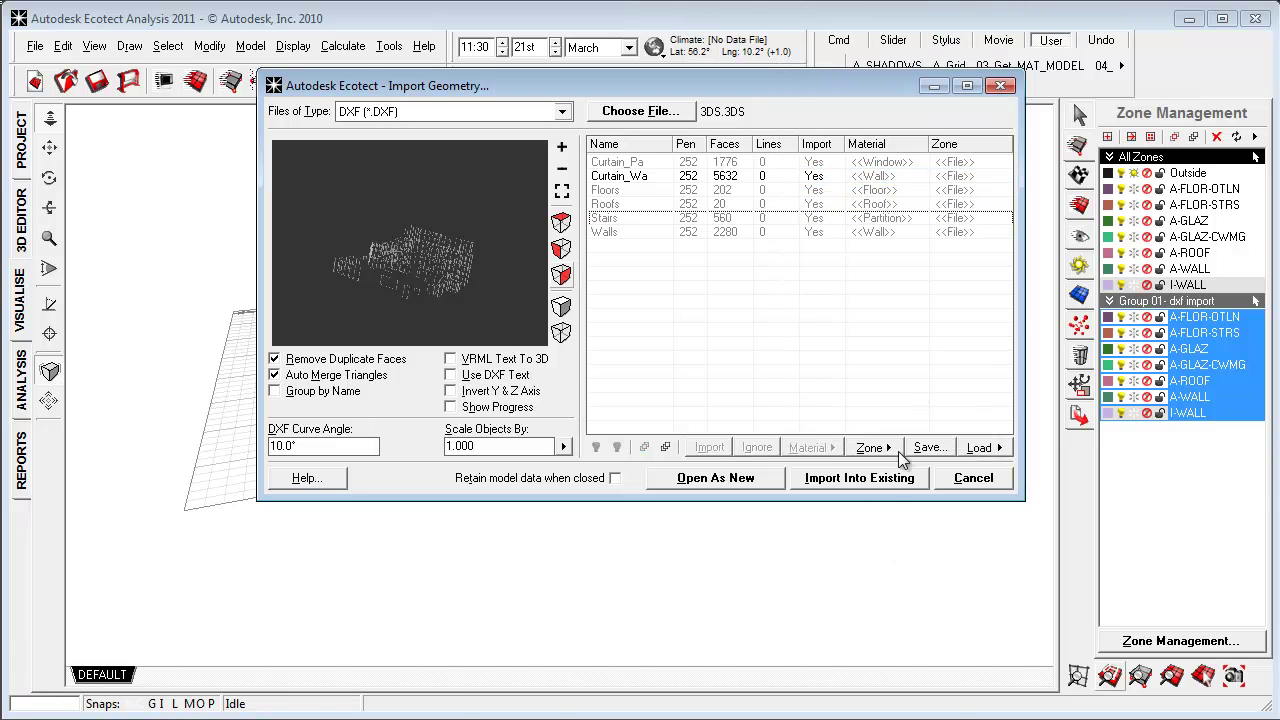
- Import the 3DS geometry into the existing model and orbit around the building to inspect it
left_click(894, 479)
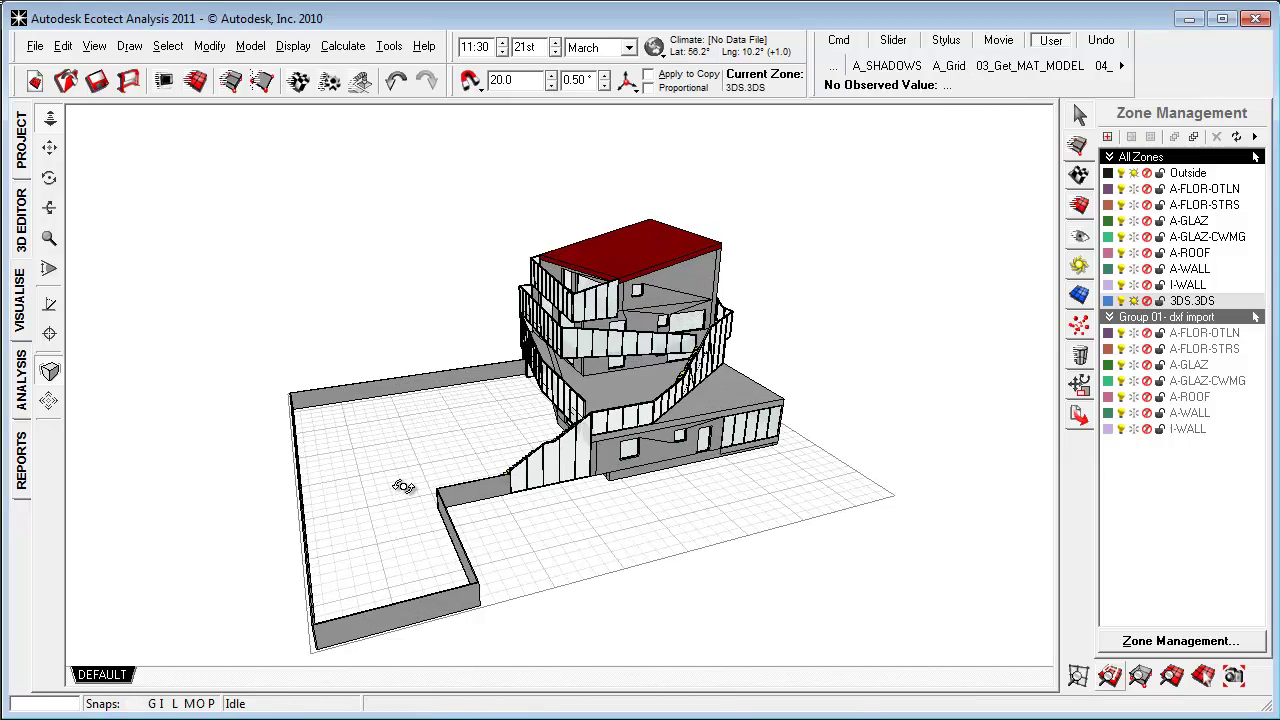
left_click_drag(403, 487, 377, 467)
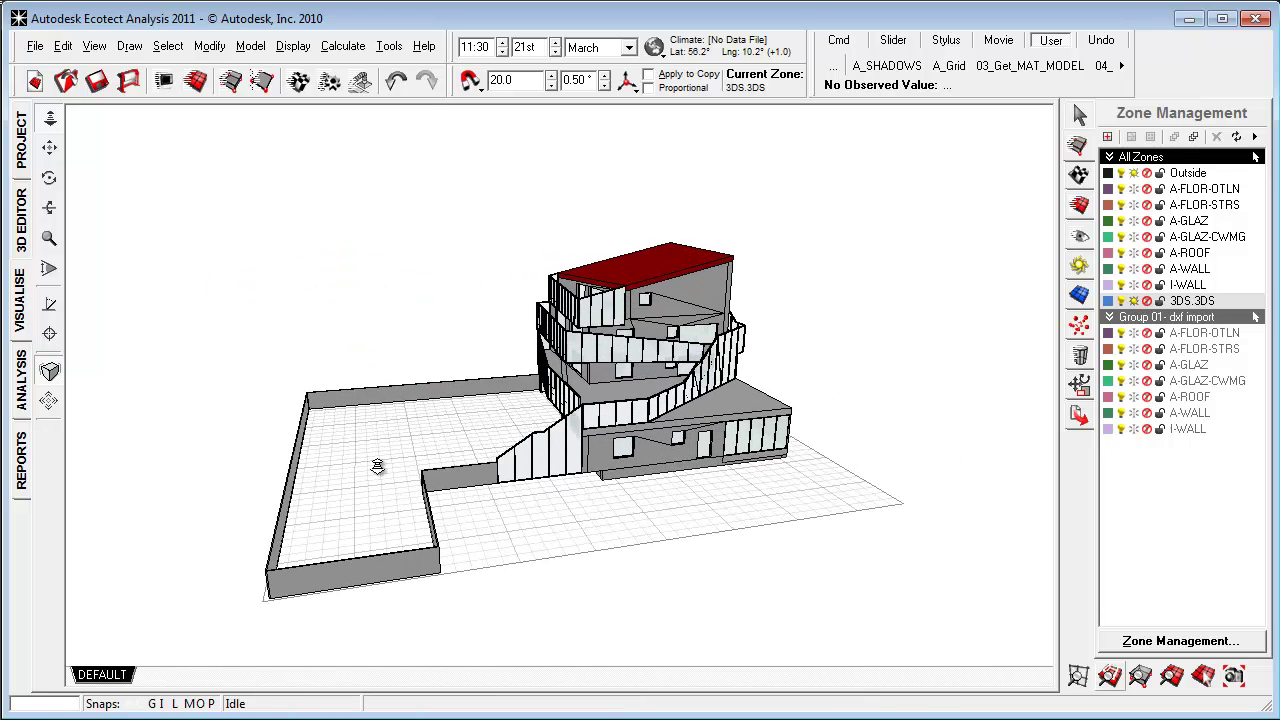